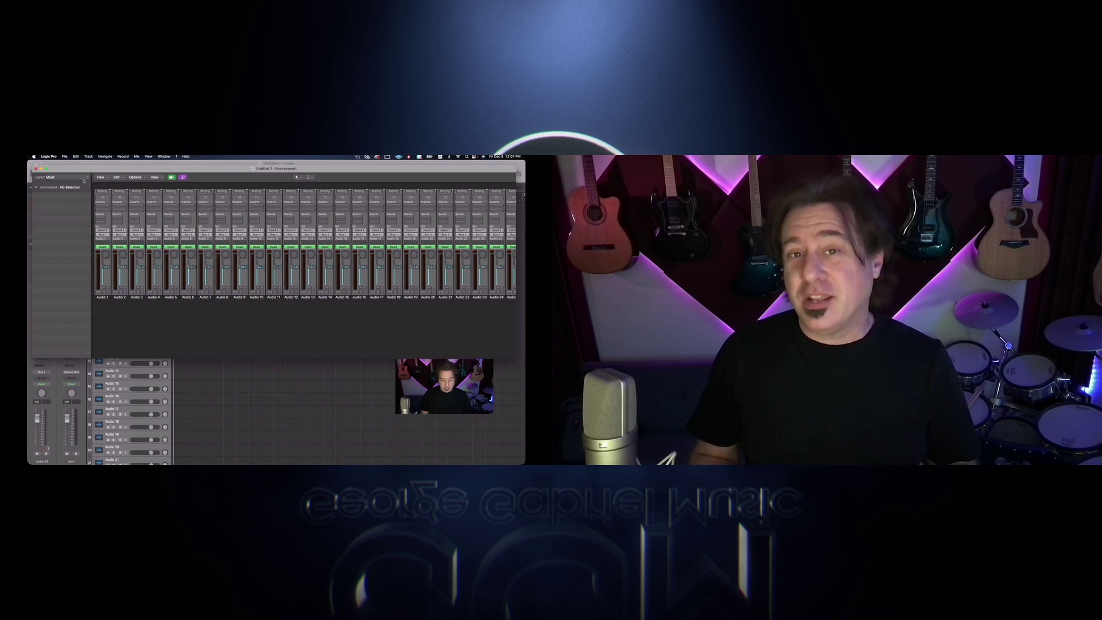
View the Environment's MIDI Instr. layer and return to the Mixer layer
click(83, 179)
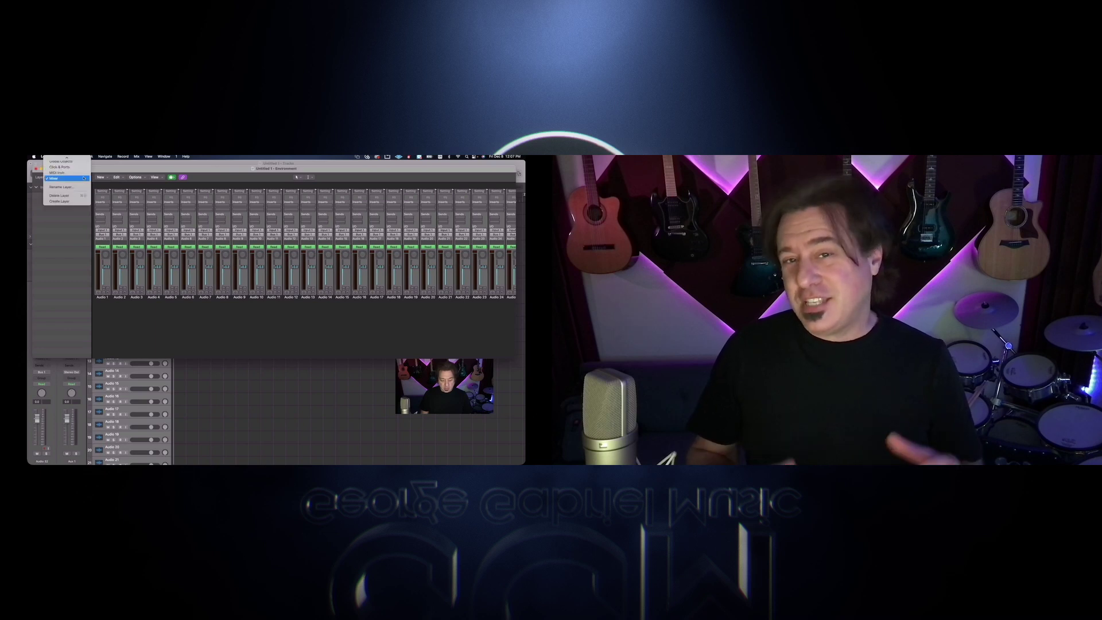
click(83, 176)
click(83, 177)
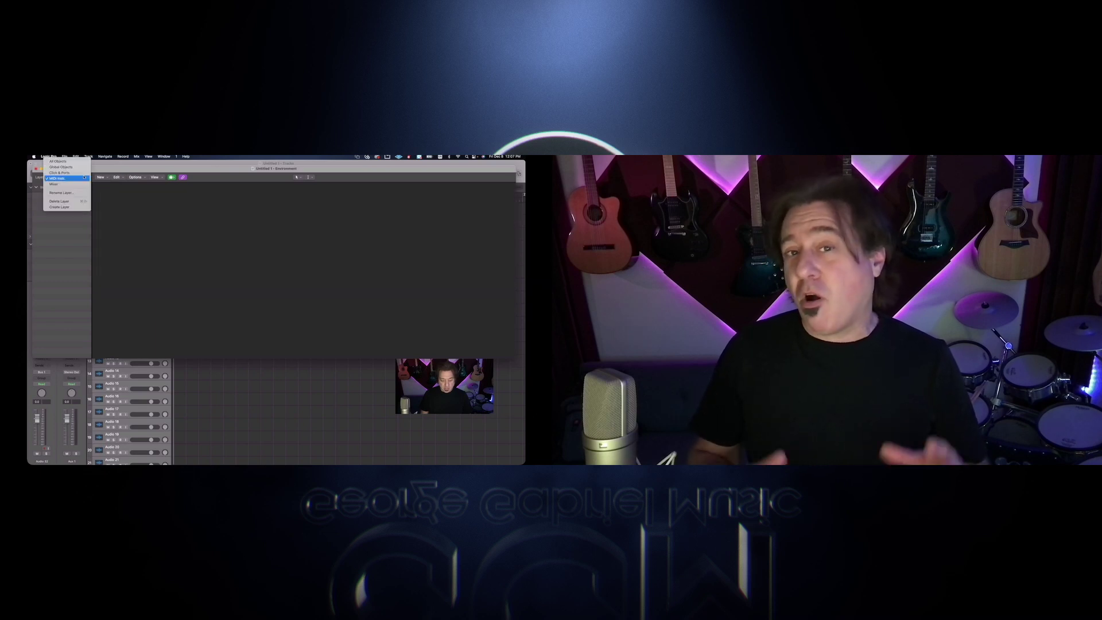
click(84, 183)
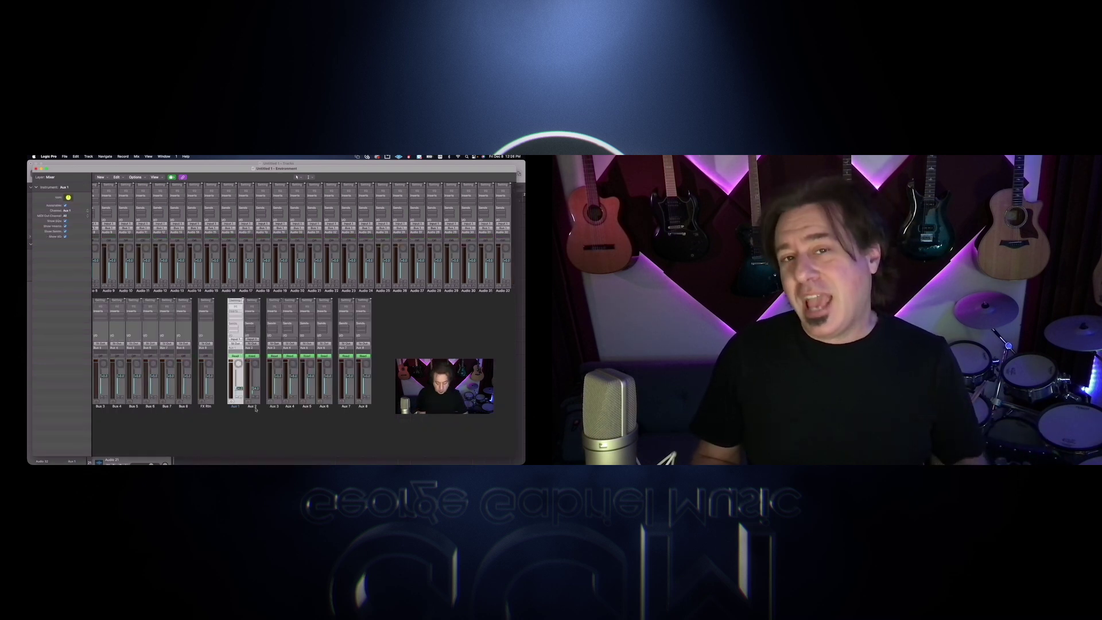
Select the Aux 1 and Aux 2 channel strips together and reset their volume faders
shift+click(253, 407)
alt+click(241, 390)
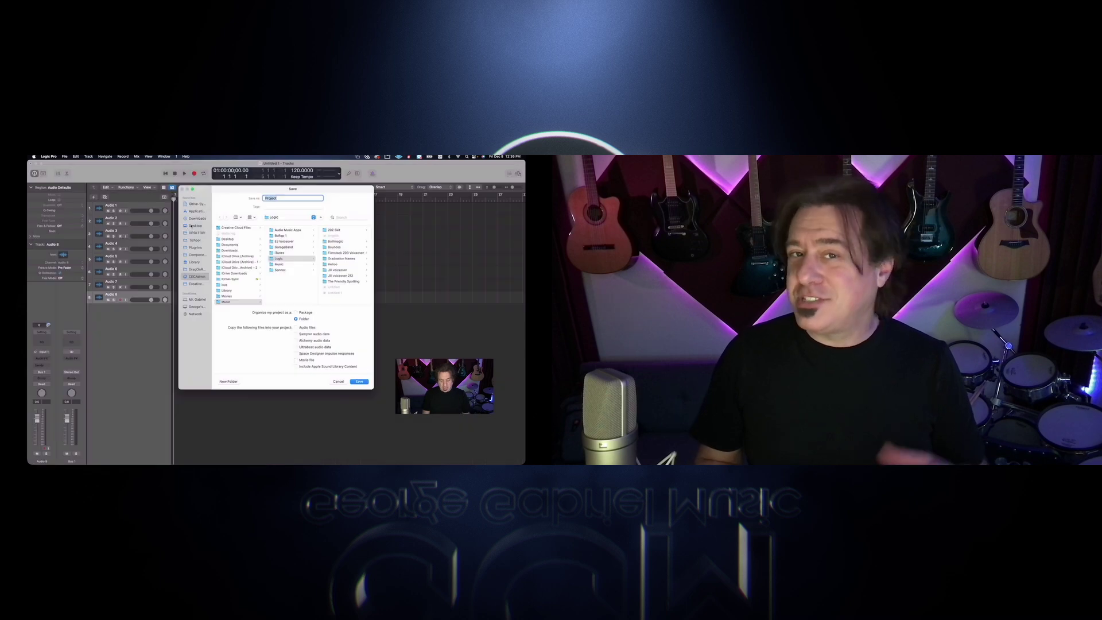
Choose the Desktop as the save location for the project
click(186, 226)
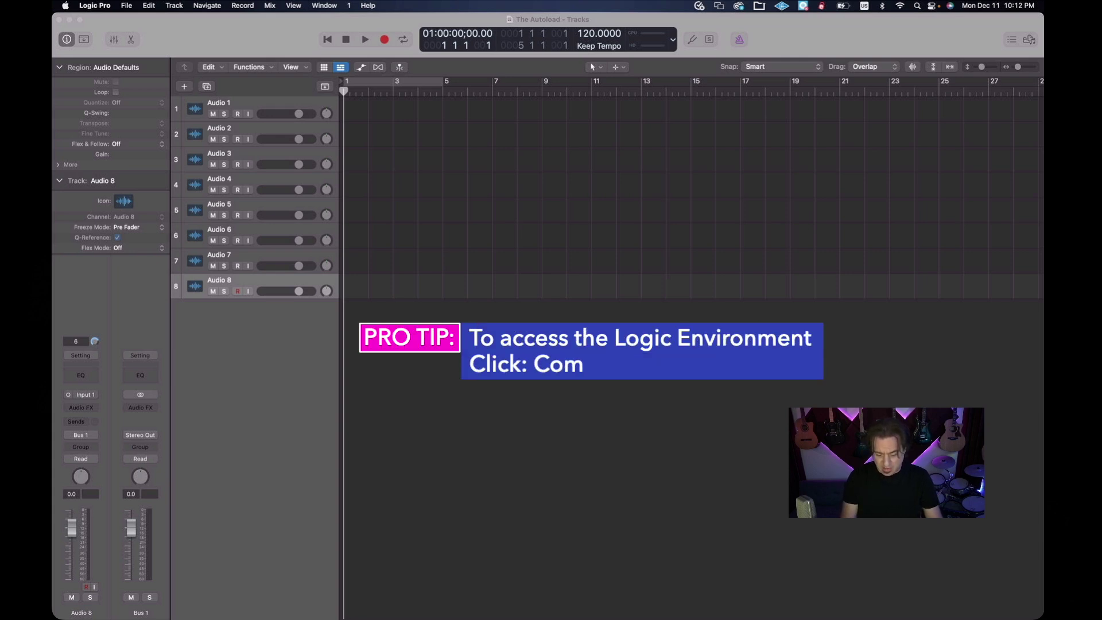
Open the Environment and rename its MIDI Instr. layer to Instruments
key(super+0)
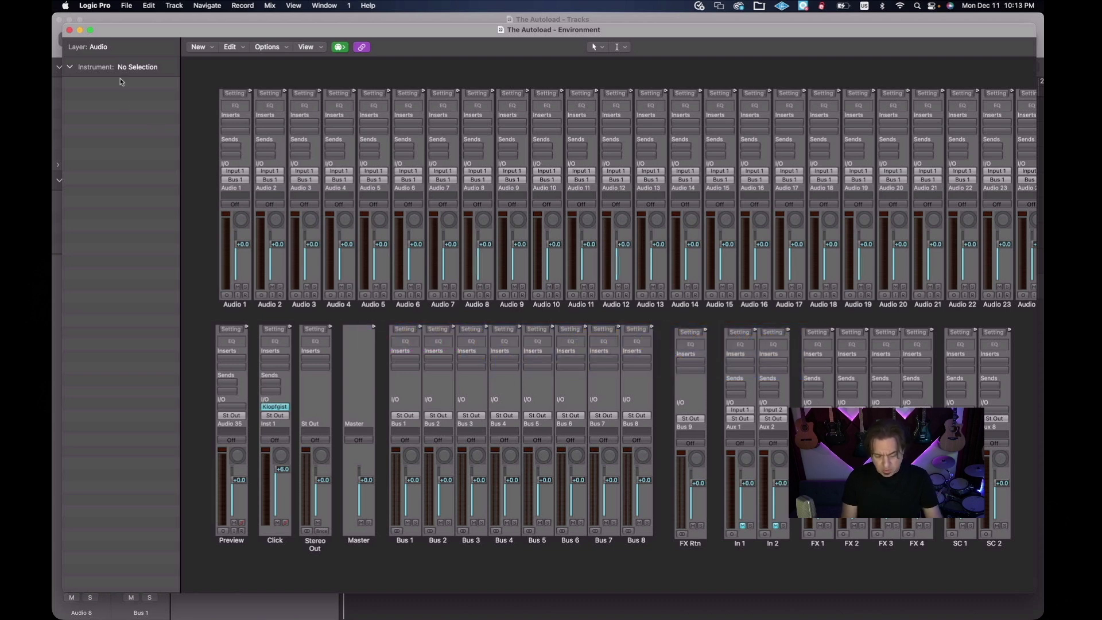
click(103, 47)
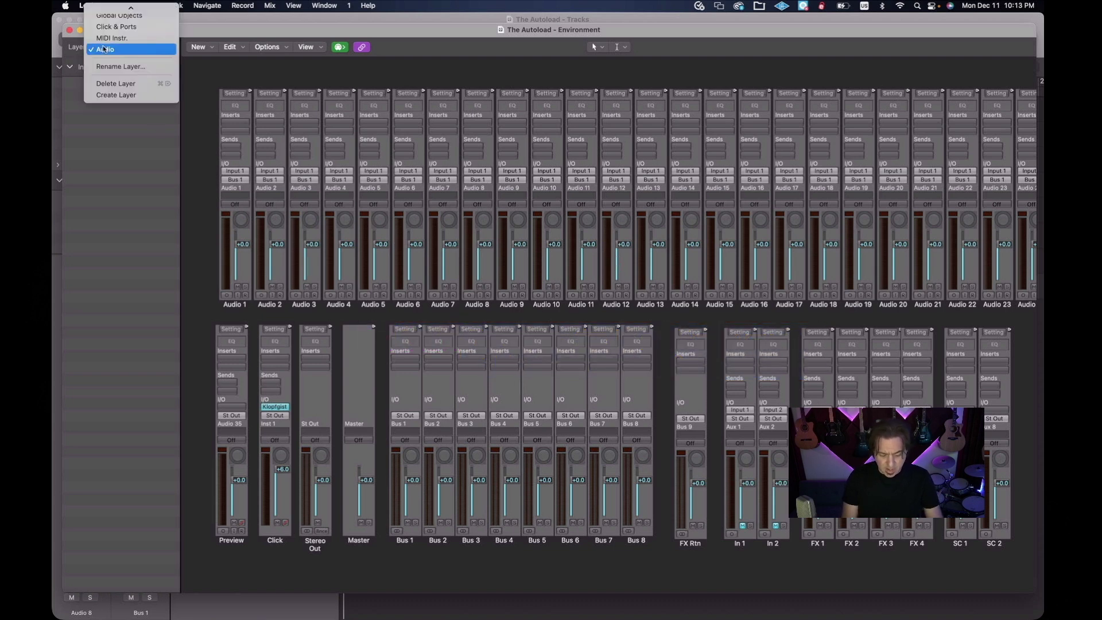
click(126, 39)
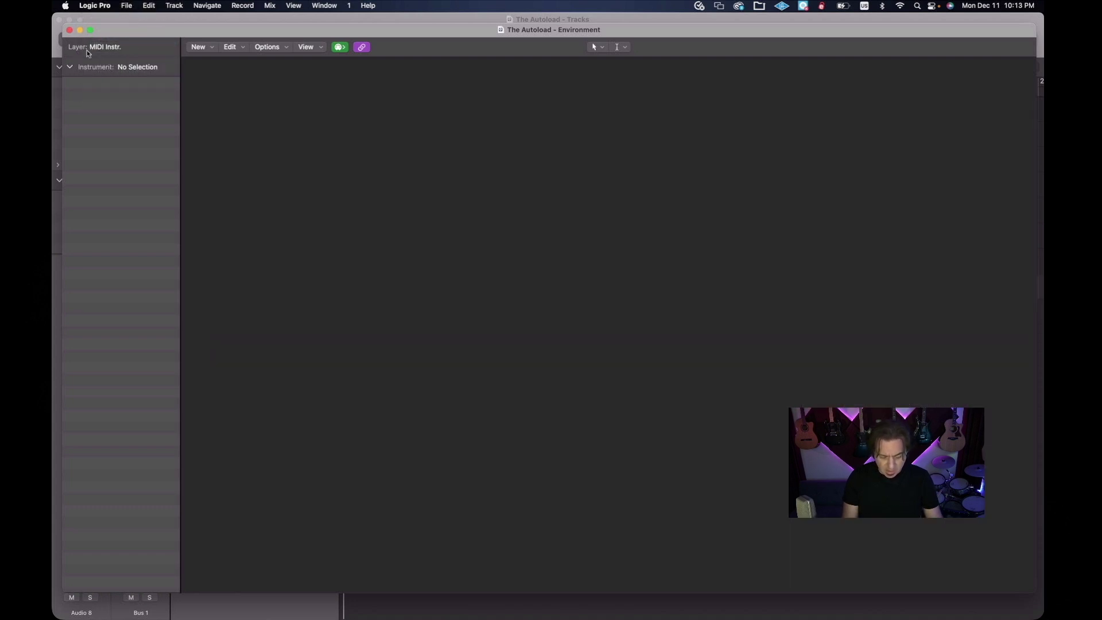
click(132, 50)
click(140, 77)
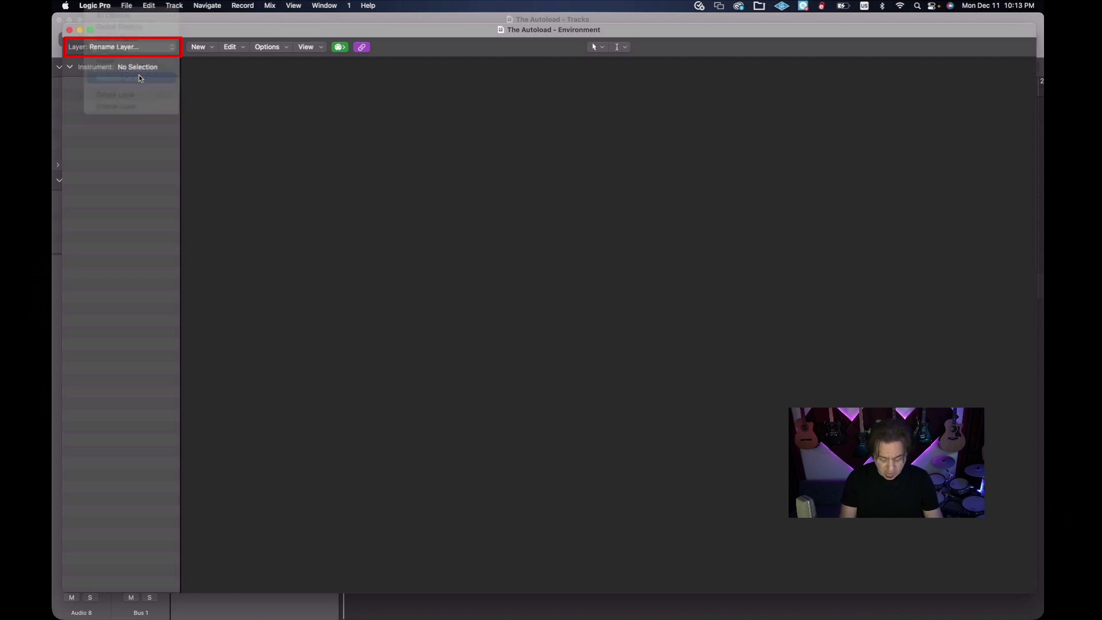
text(Instruments)
key(Return)
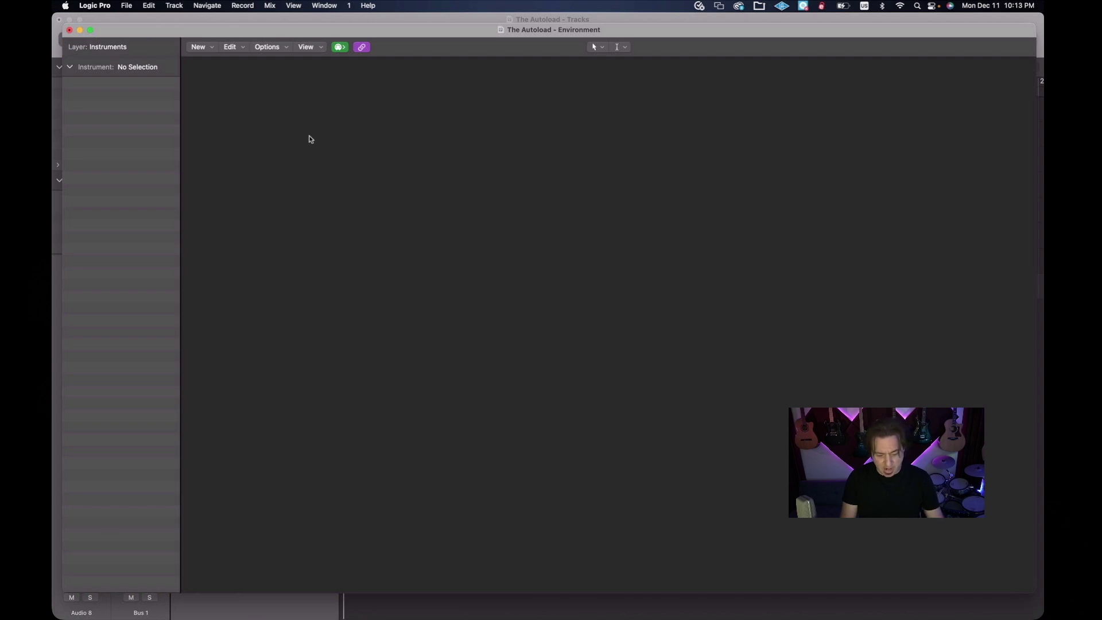
Close the Environment and create 52 software instrument tracks with empty channel strips and Bus 1 as output
click(174, 5)
click(68, 35)
click(69, 31)
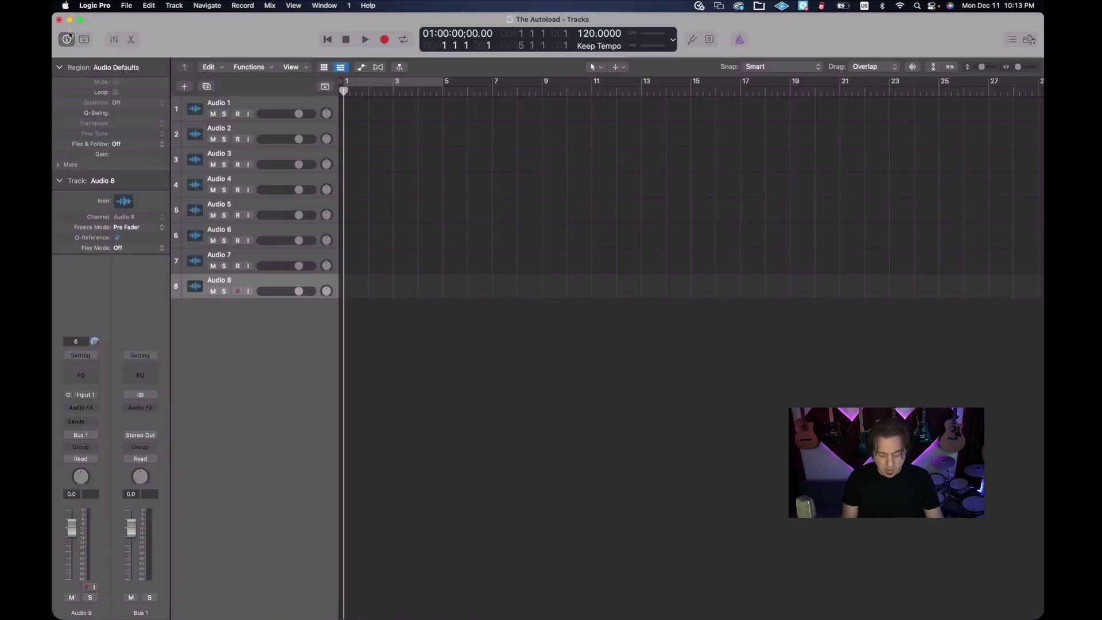
click(174, 5)
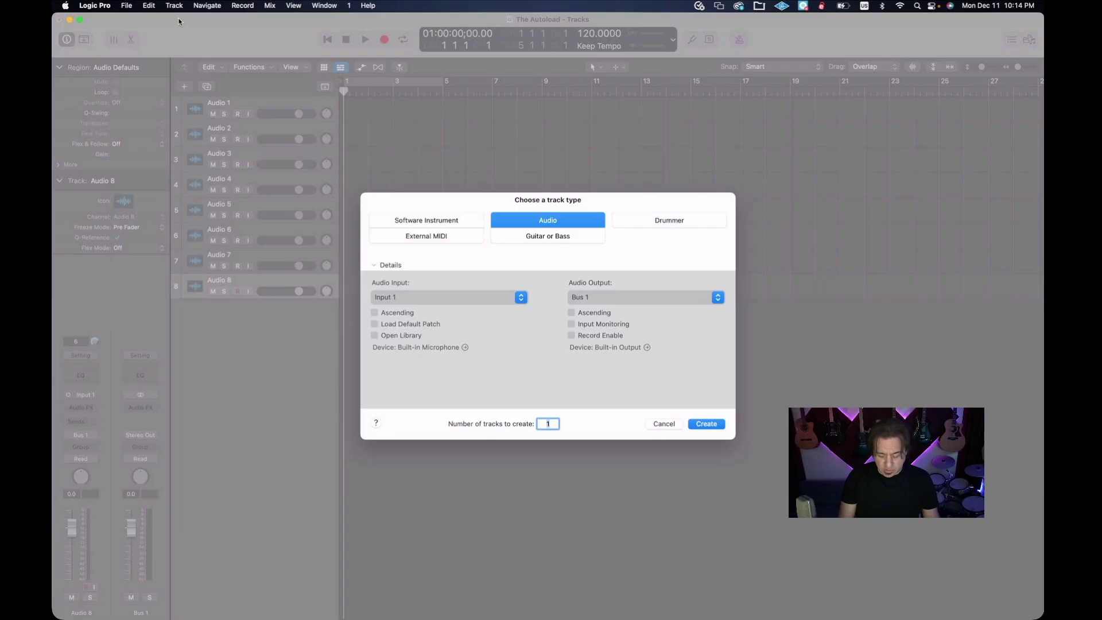
click(453, 218)
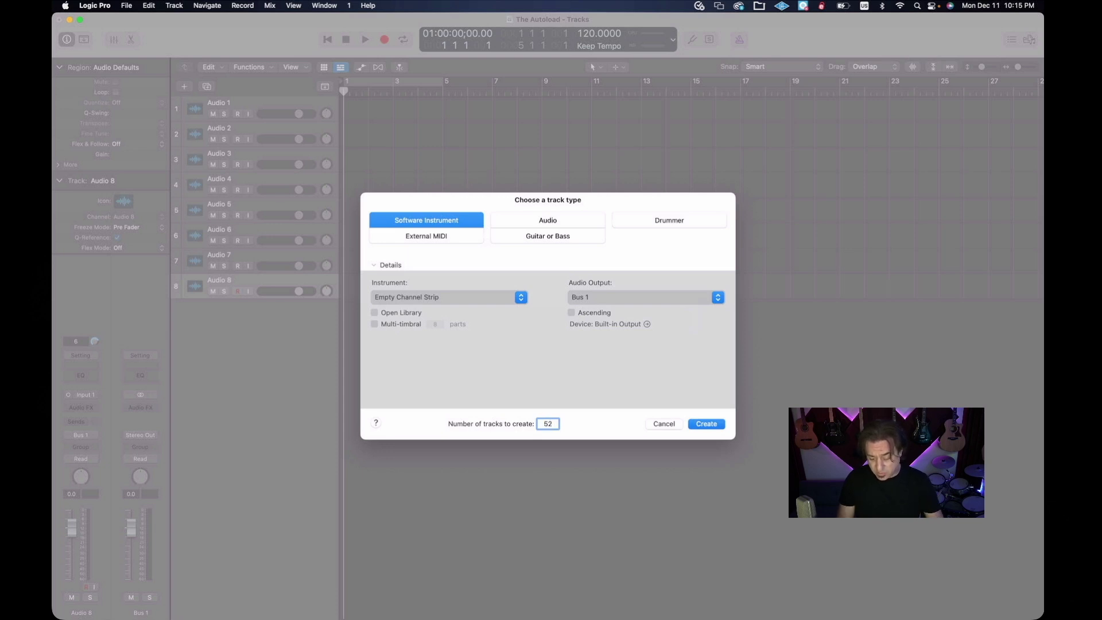
click(707, 425)
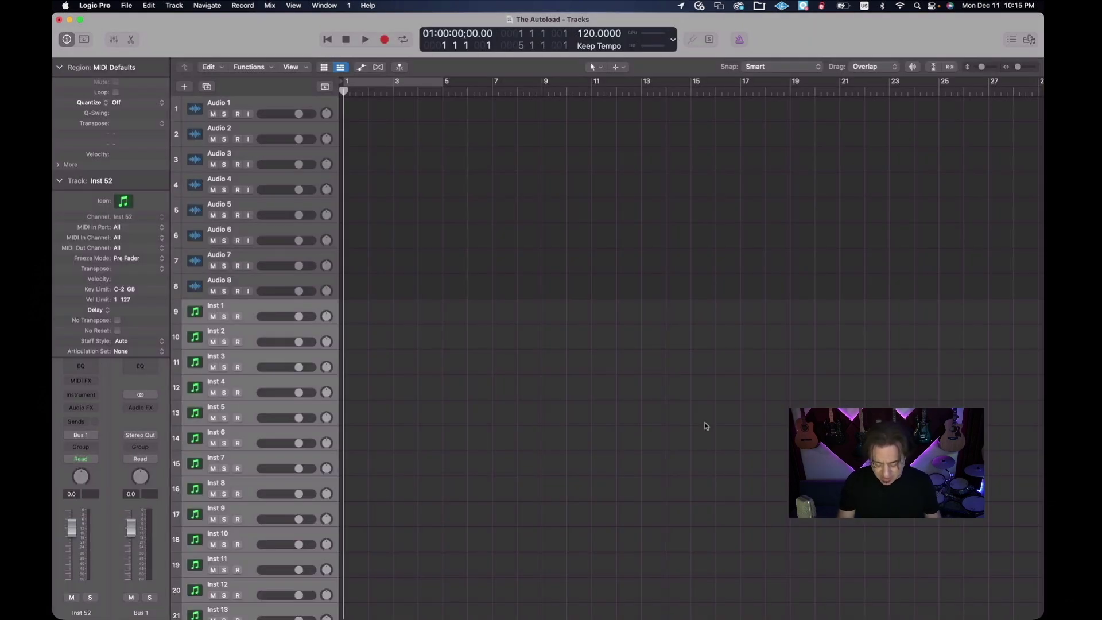
Cut the selected Inst channel strips from the Environment's Audio layer, deleting them even though they are assigned to tracks
key(super+0)
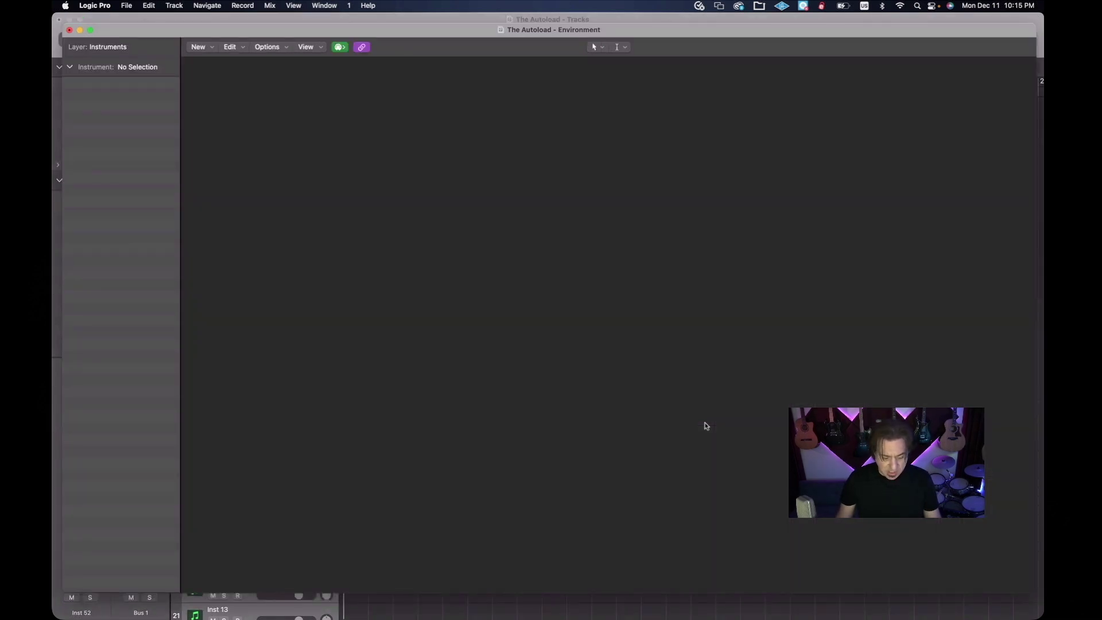
click(152, 48)
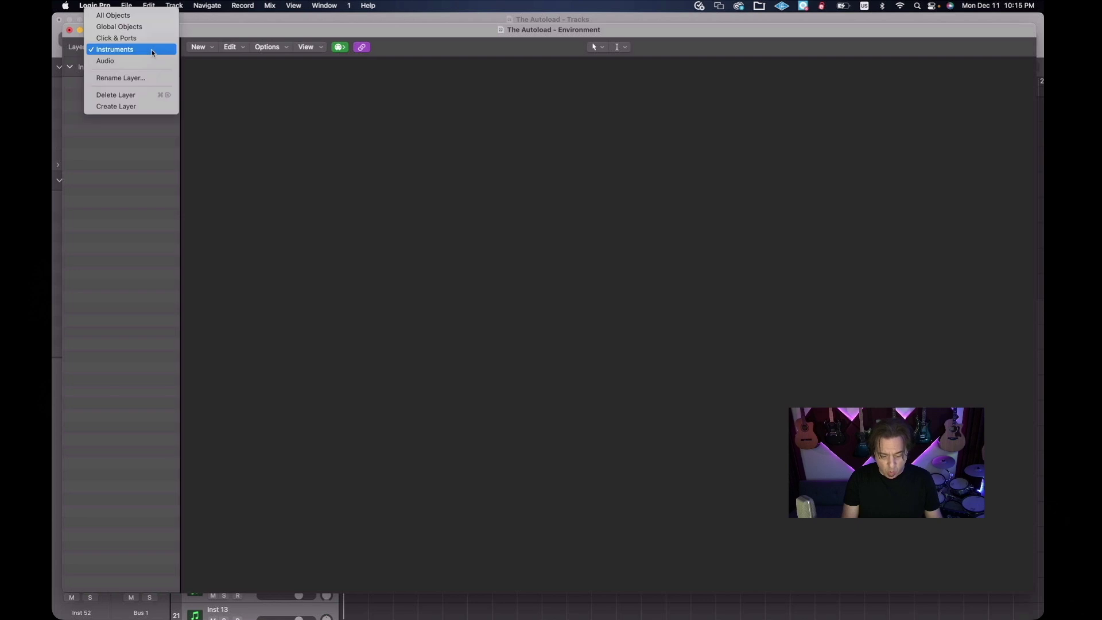
click(152, 62)
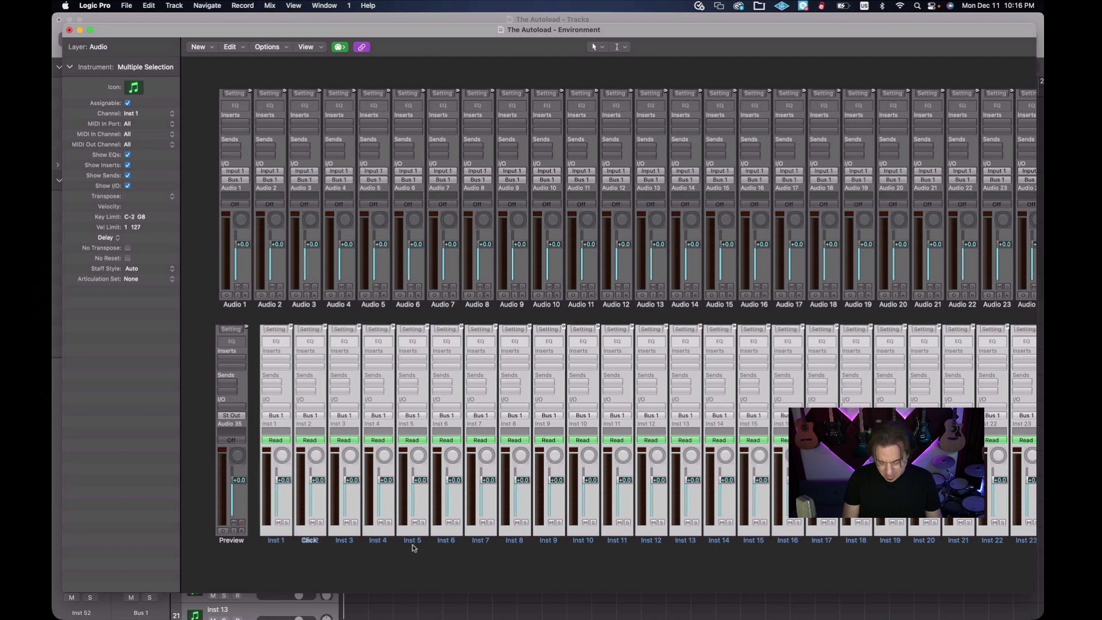
scroll(321, 554, right, 20)
scroll(321, 554, right, 20)
scroll(321, 554, left, 20)
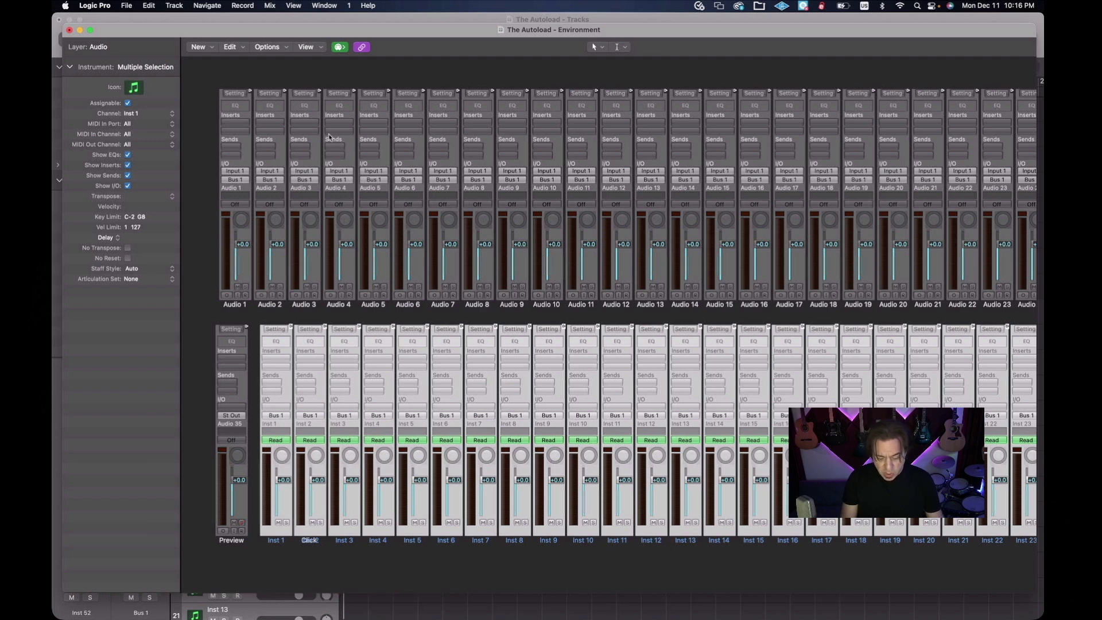
click(231, 47)
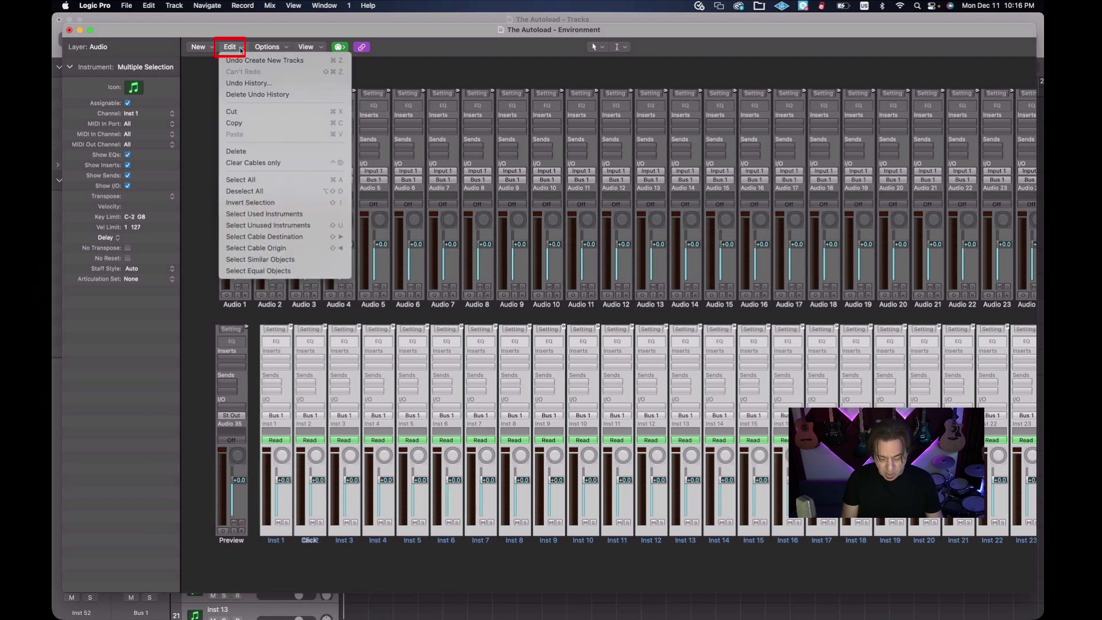
click(248, 111)
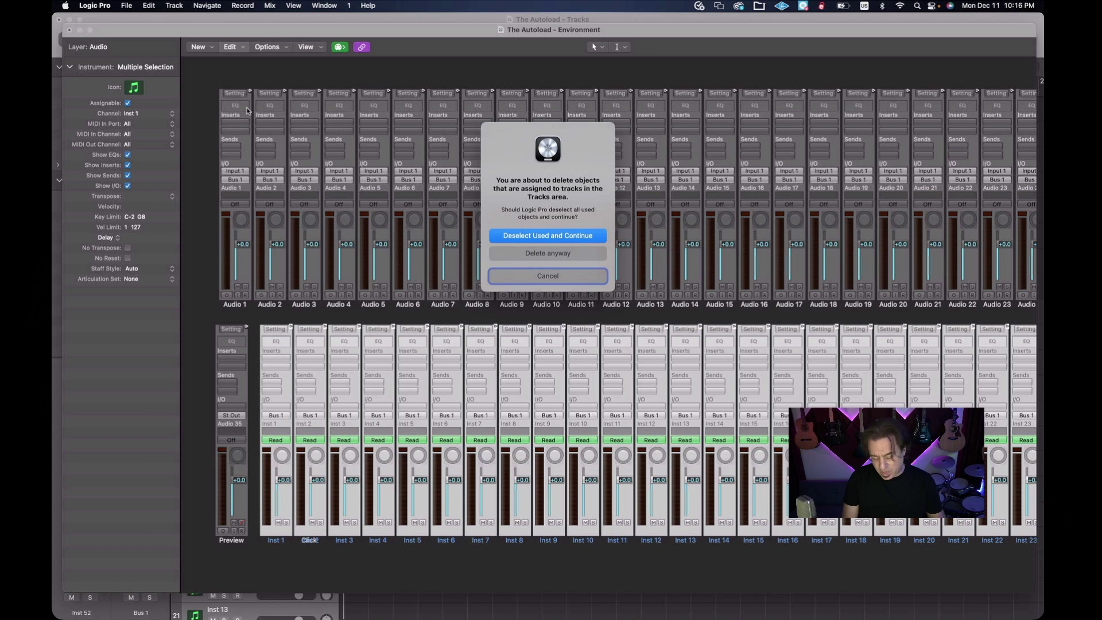
click(522, 256)
Place the Click strip beside Preview and bring the Stereo Out, Master, Bus, FX, In and SC strips back next to it
drag(314, 543, 279, 544)
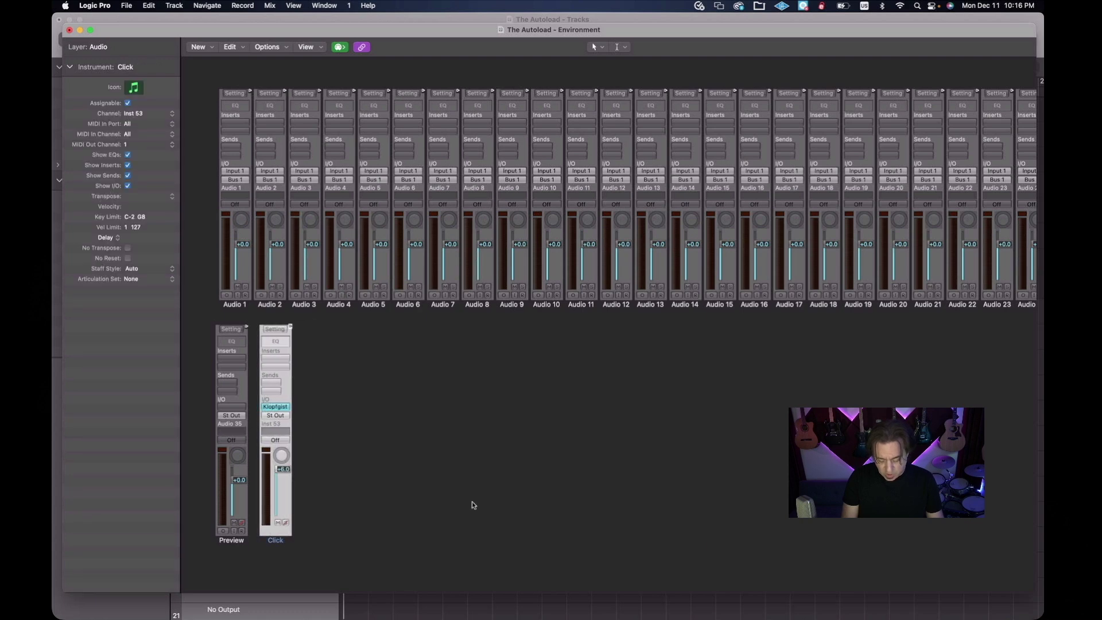
scroll(472, 502, right, 15)
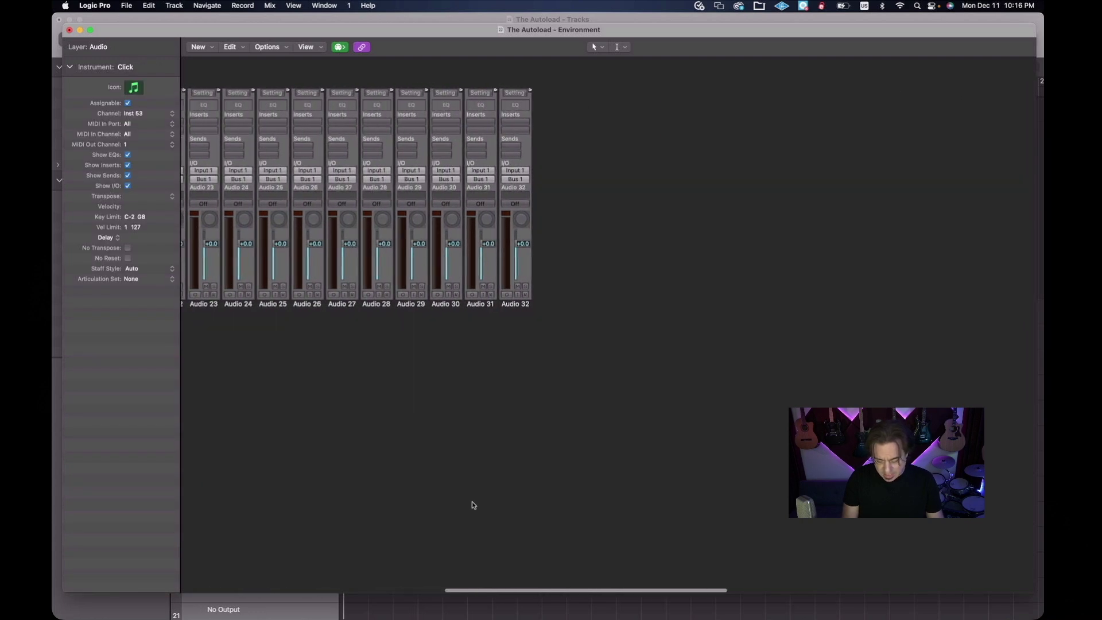
scroll(472, 501, right, 15)
key(super+a)
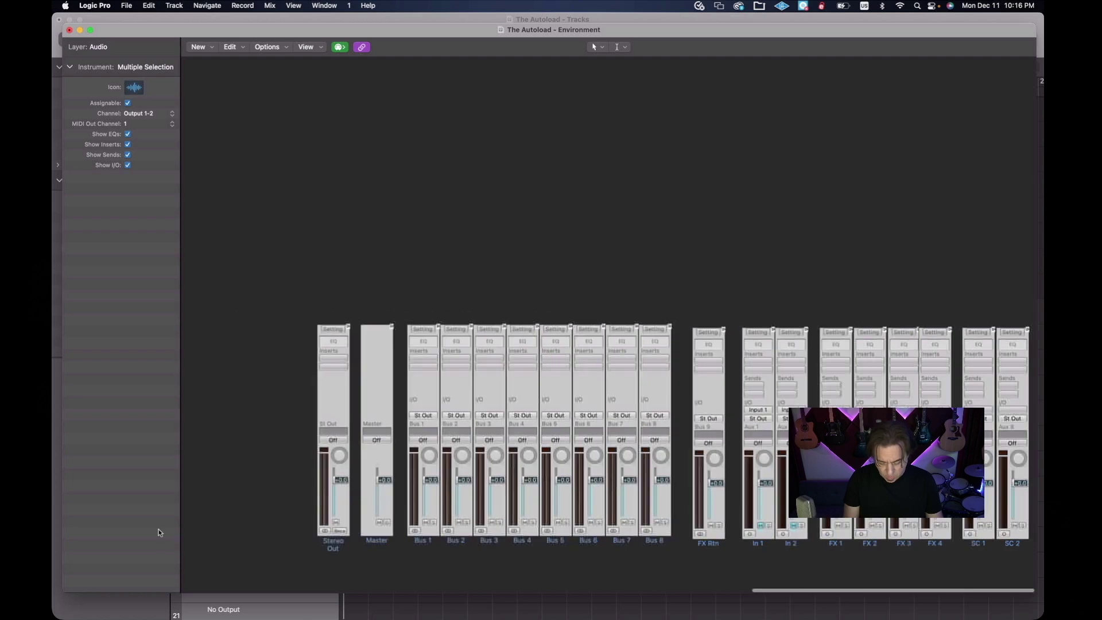
scroll(319, 543, left, 15)
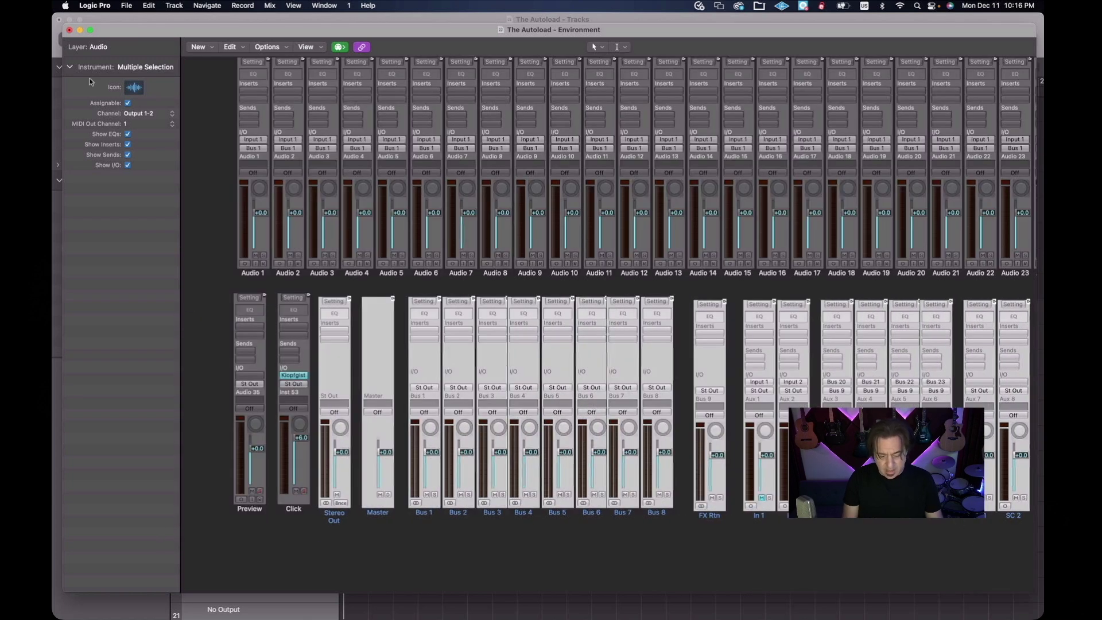
Paste the cut strips into the Instruments layer without replacing, move them to the layer's upper-left area, and close the Environment
click(131, 50)
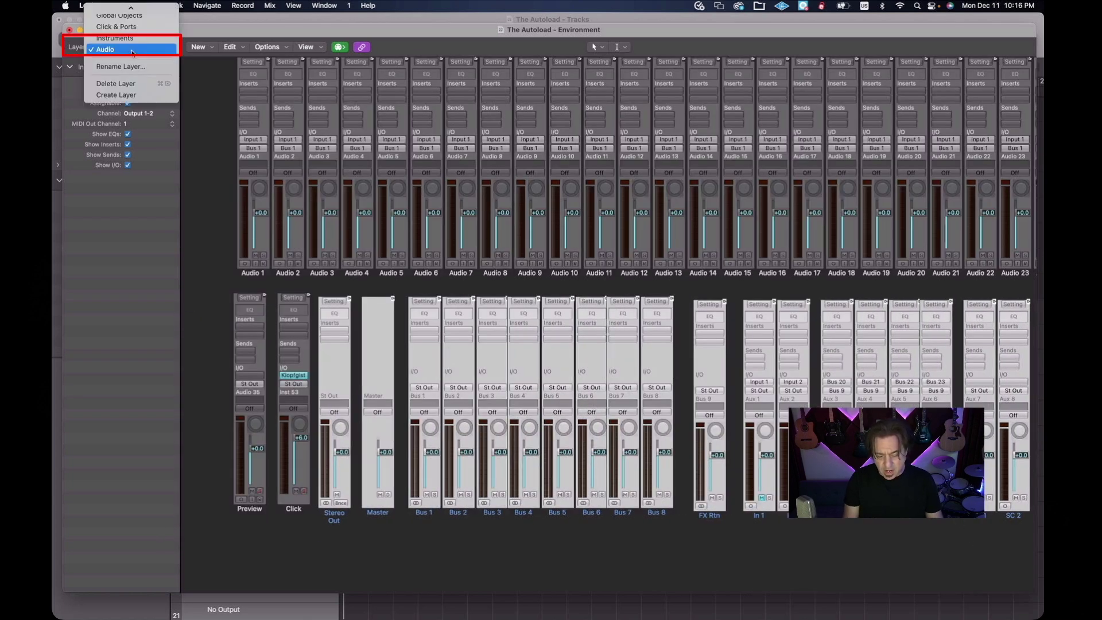
click(136, 39)
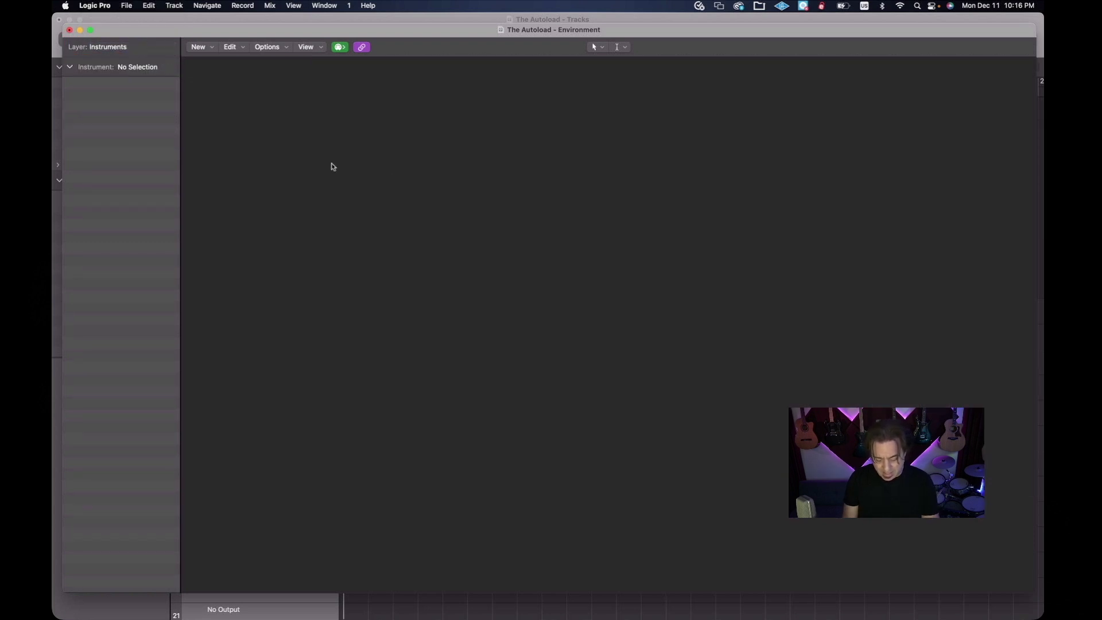
key(super+v)
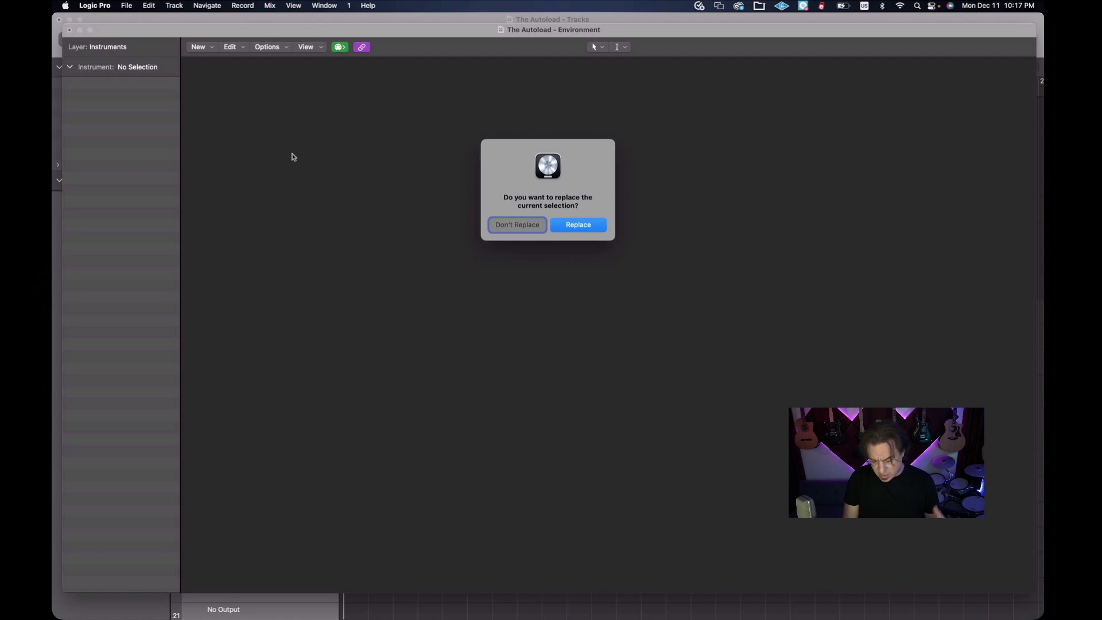
click(513, 226)
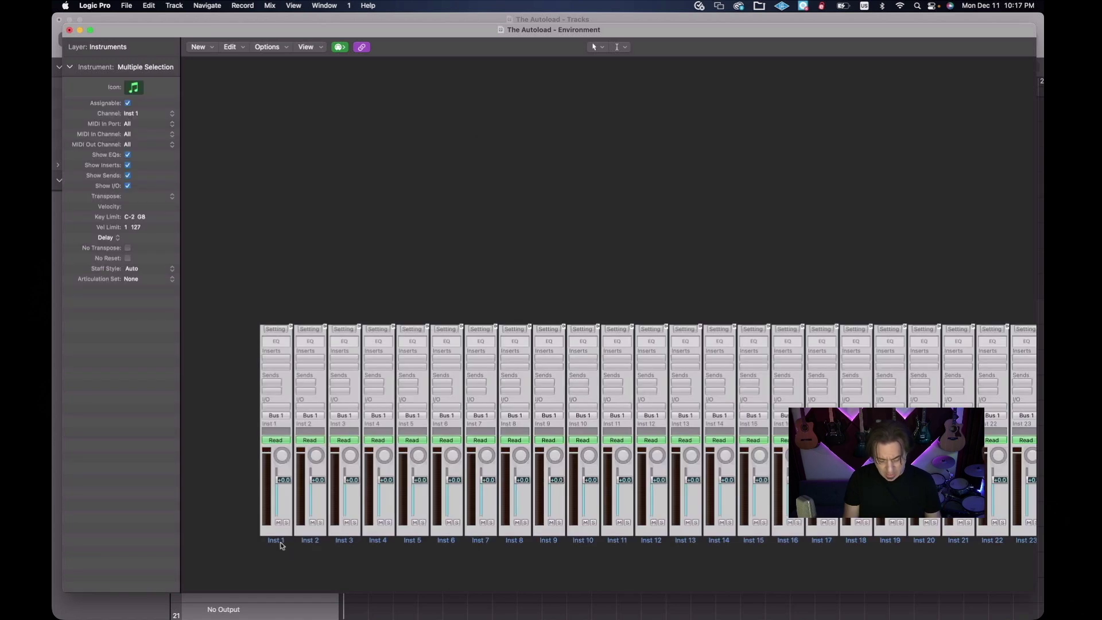
key(super+v)
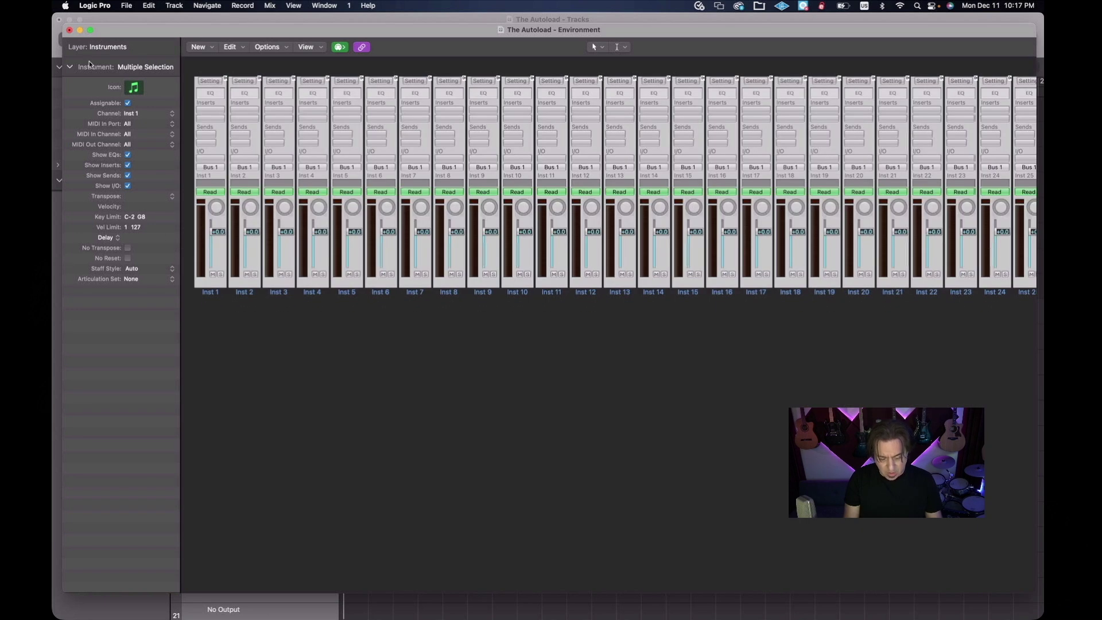
click(70, 30)
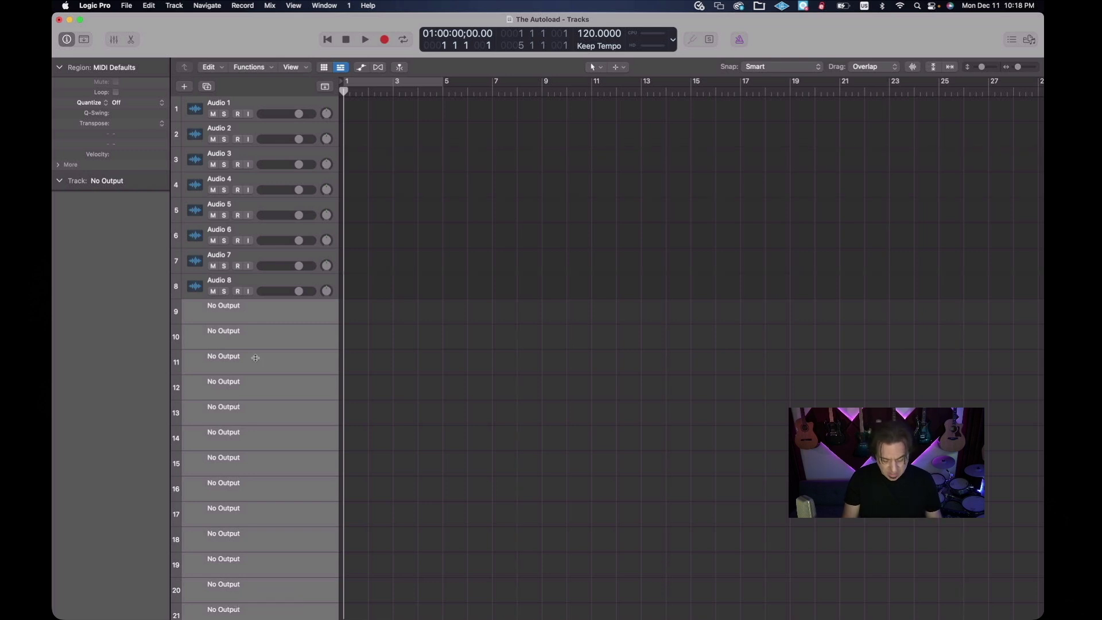
Delete the surplus No Output tracks below track 20
click(241, 313)
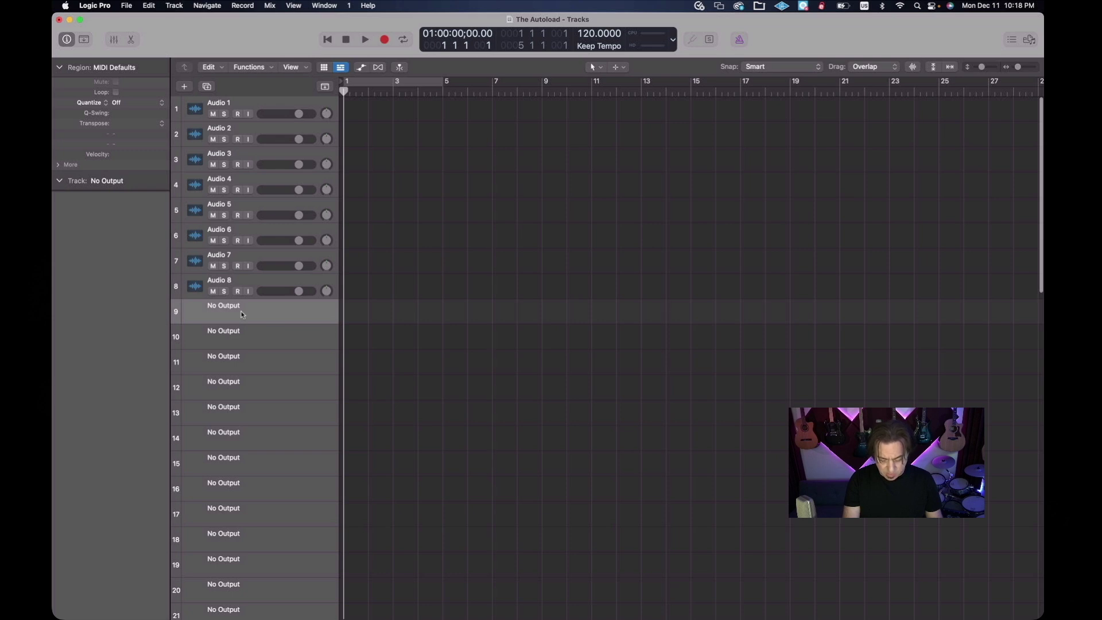
key(super+BackSpace)
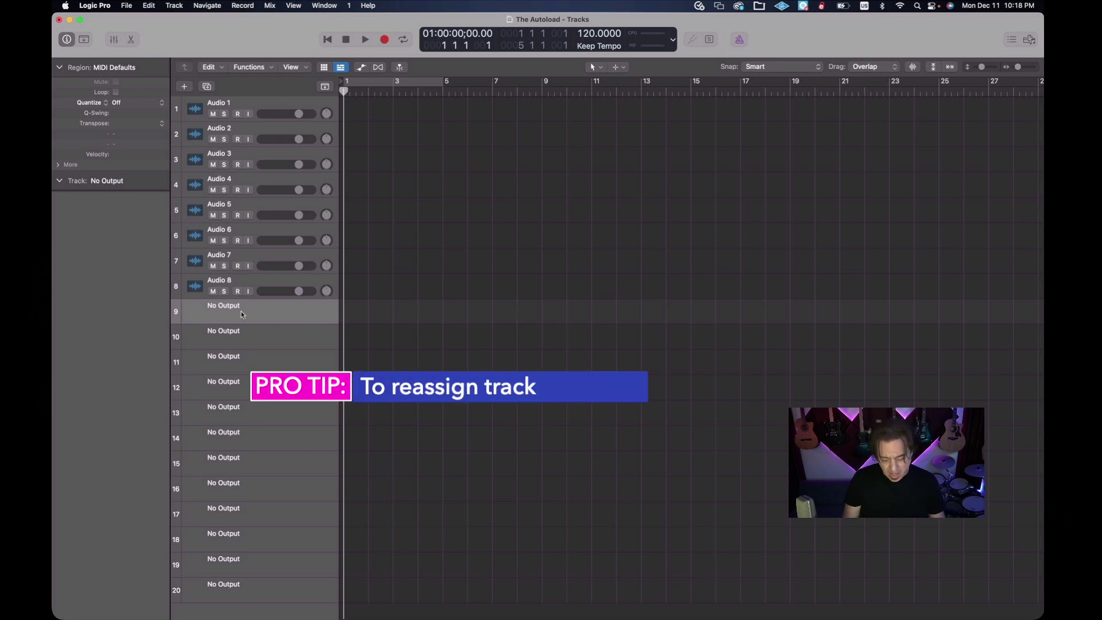
Reassign track 9 to the software instrument Inst 1
right_click(241, 314)
mouse_move(258, 320)
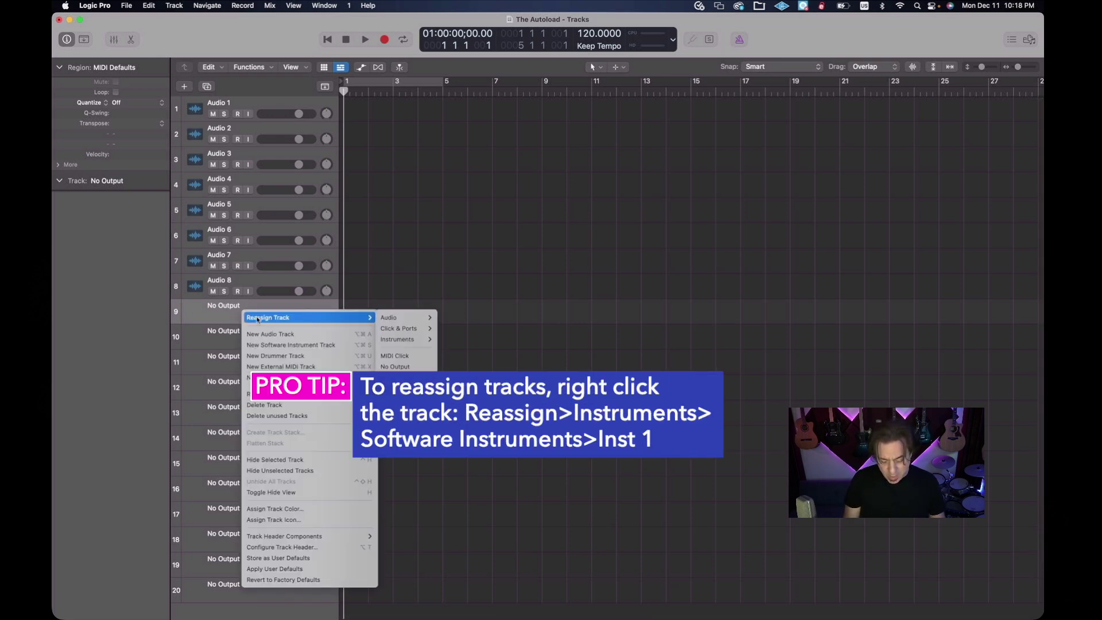
mouse_move(405, 341)
mouse_move(471, 339)
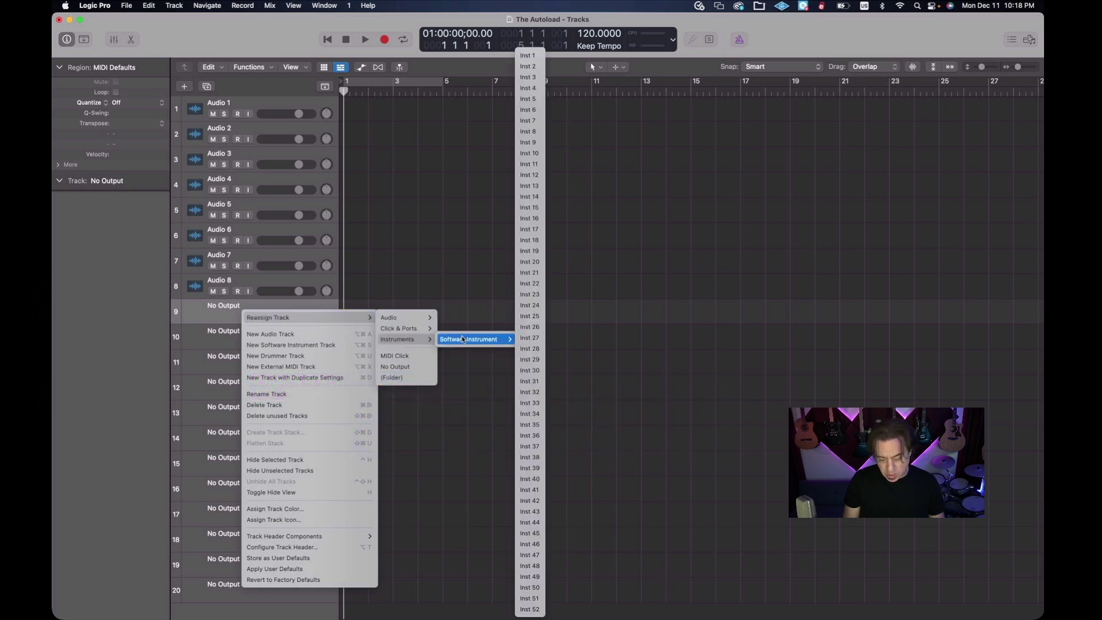
click(538, 55)
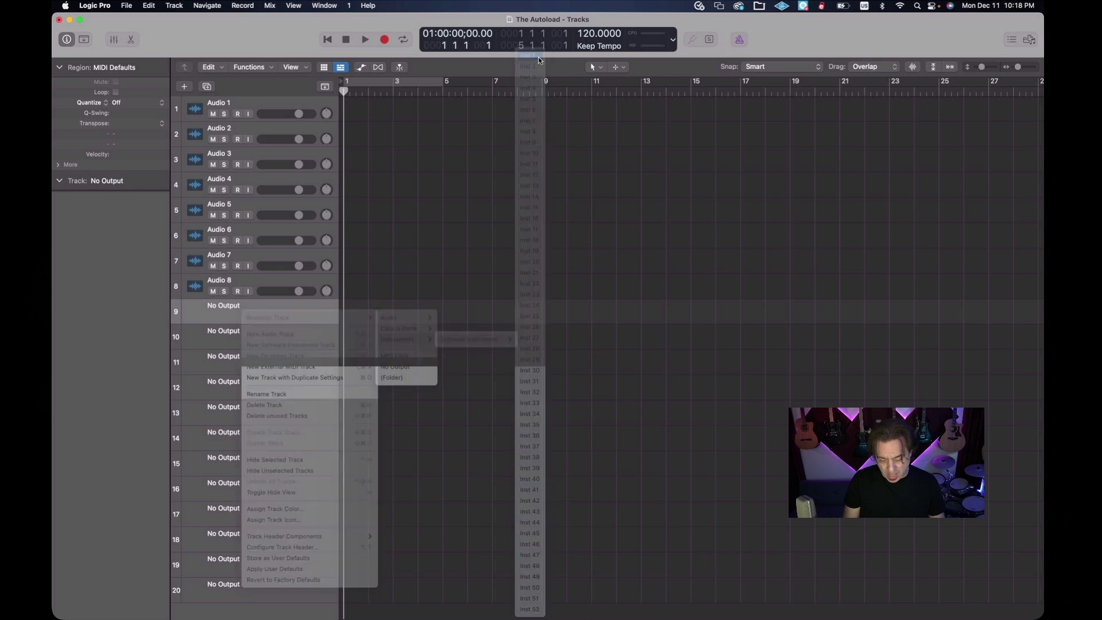
Reassign track 10 to the software instrument Inst 2
click(288, 330)
right_click(289, 332)
mouse_move(313, 340)
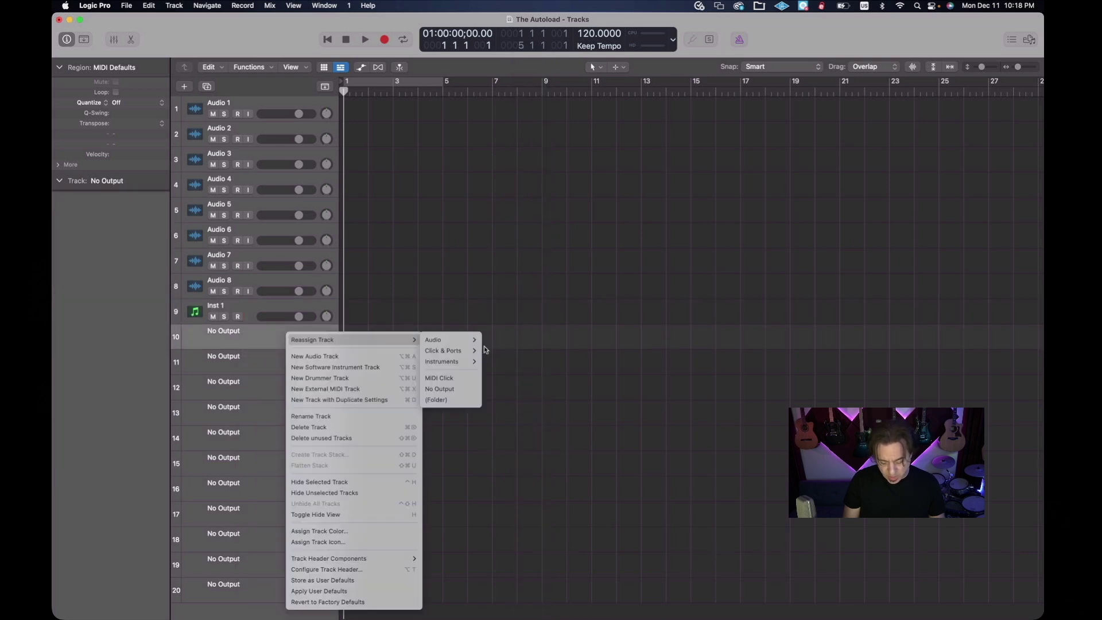
mouse_move(451, 361)
mouse_move(500, 361)
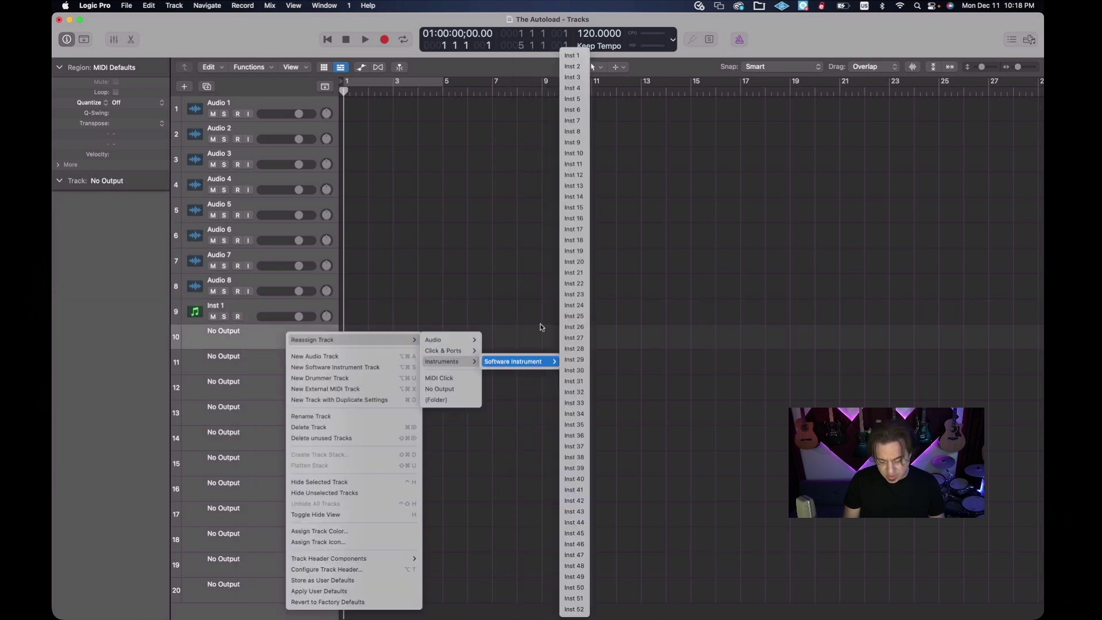
click(580, 68)
Reassign tracks 11, 12 and 13 to the software instruments Inst 3, Inst 4 and Inst 5
right_click(289, 356)
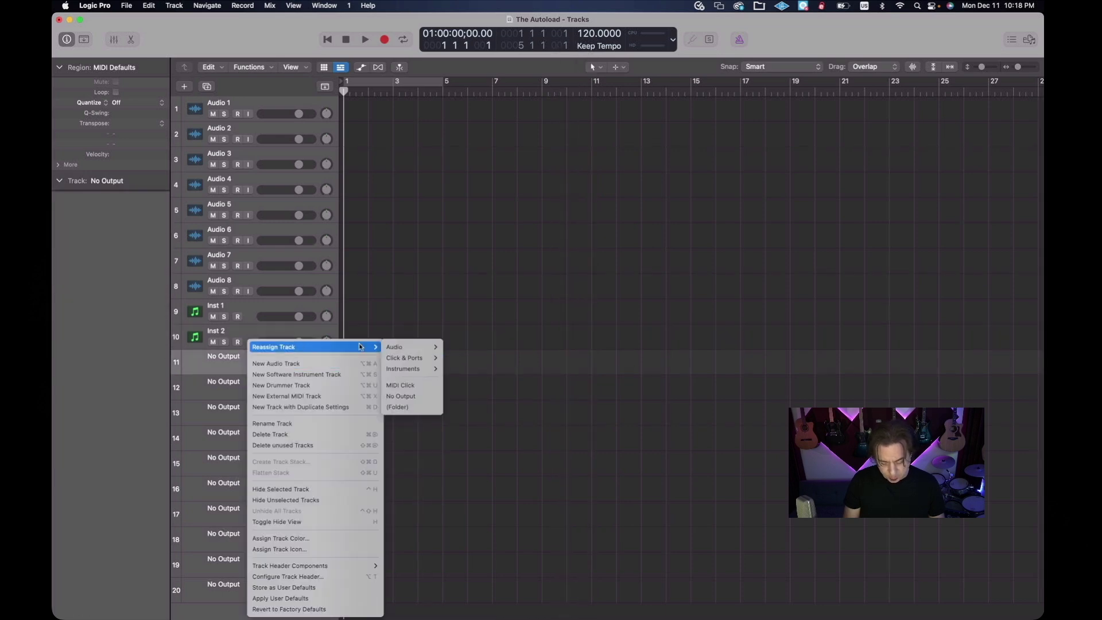
click(574, 77)
right_click(289, 392)
click(575, 113)
right_click(264, 413)
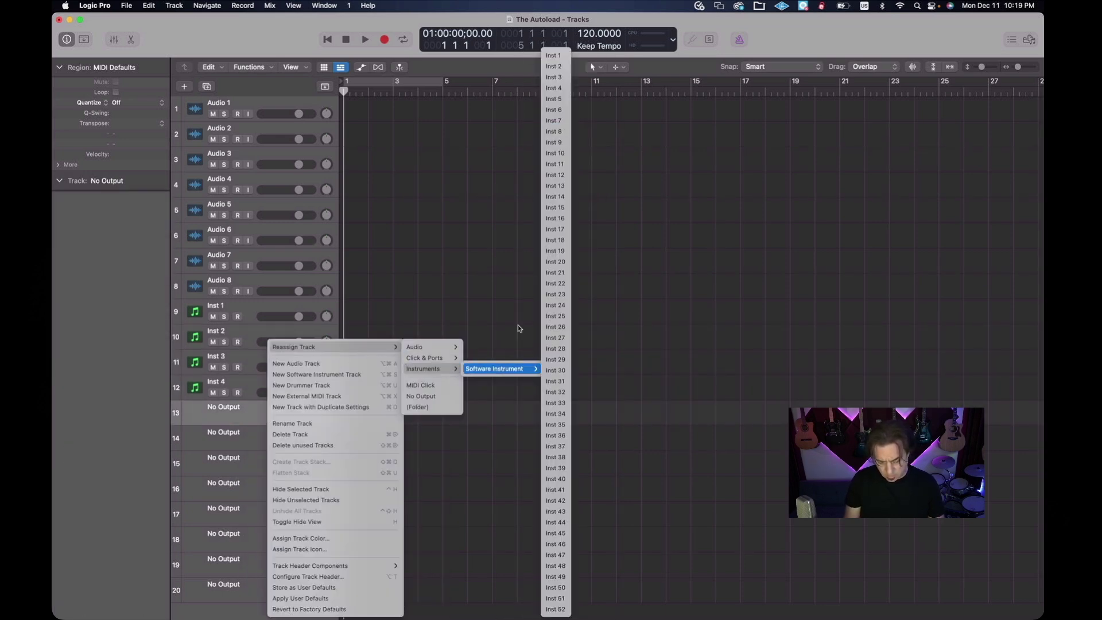
click(556, 117)
Reassign tracks 14, 15 and 16 to the software instruments Inst 6, Inst 7 and Inst 8
right_click(289, 438)
click(577, 217)
right_click(289, 464)
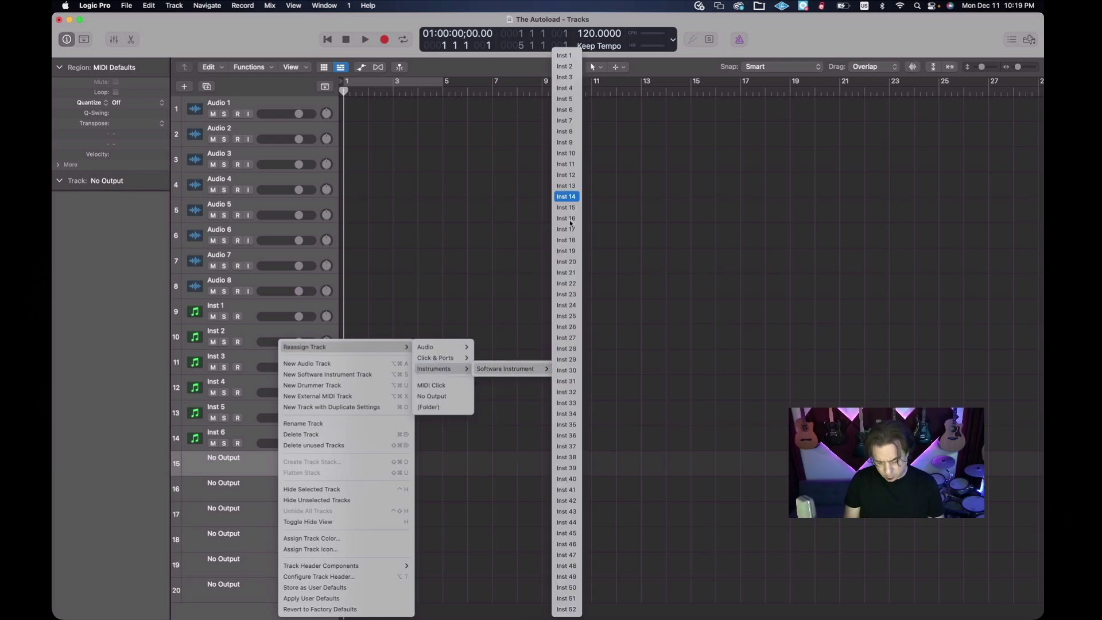
click(574, 195)
right_click(288, 488)
mouse_move(437, 371)
click(574, 320)
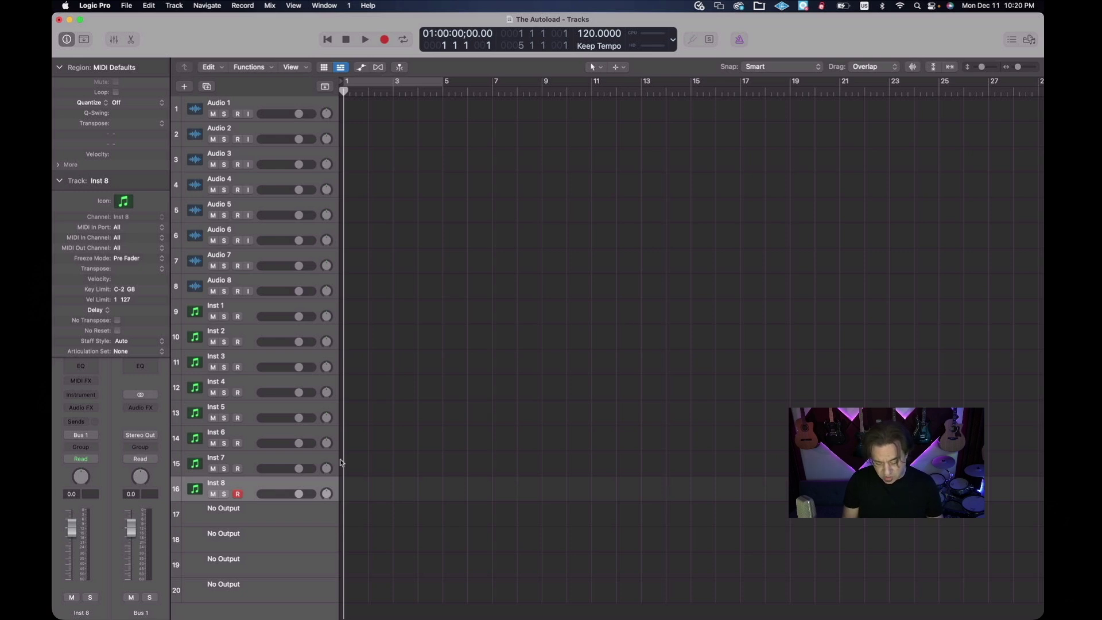
Reassign tracks 17 to 20 to the software instruments Inst 49, Inst 50, Inst 51 and Inst 52
right_click(289, 515)
click(450, 373)
right_click(266, 569)
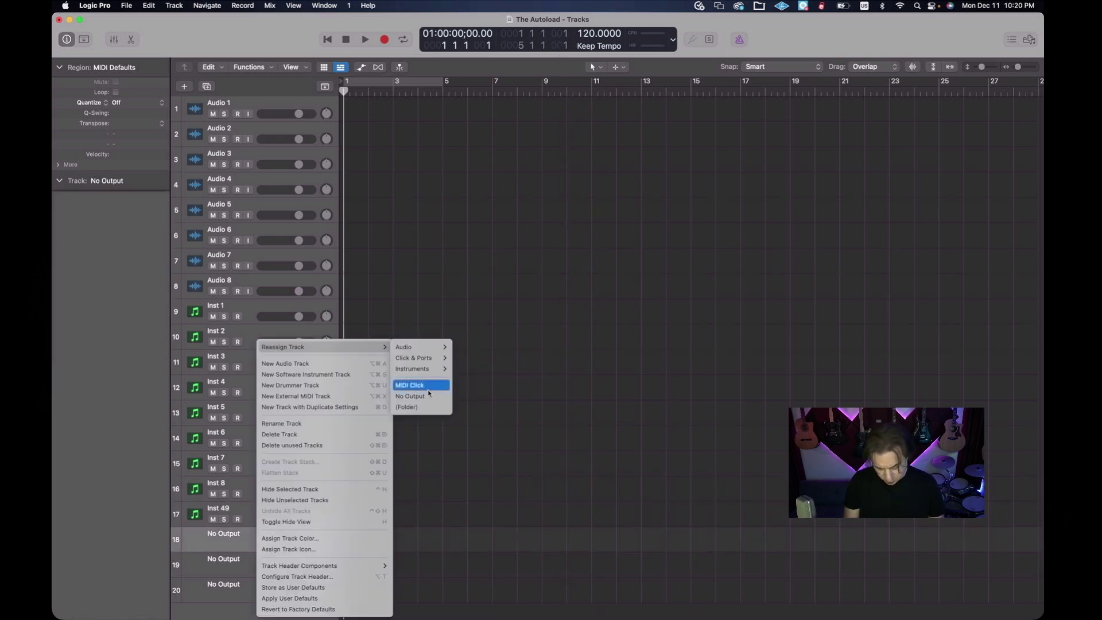
click(430, 389)
right_click(266, 569)
click(443, 371)
right_click(266, 591)
click(443, 387)
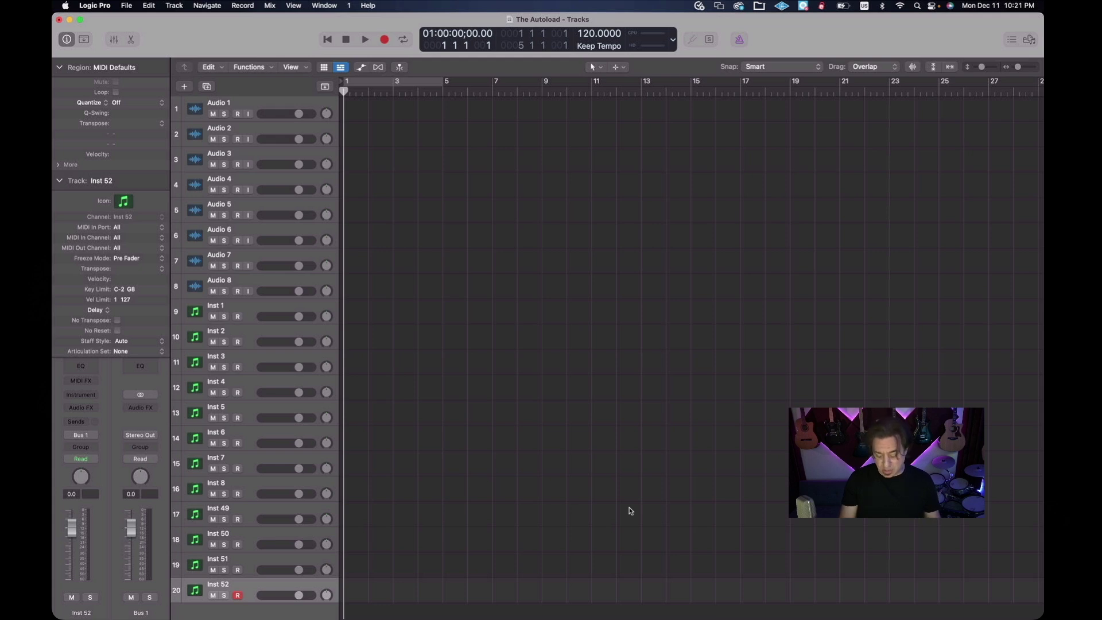
Open the Environment and arrange the Inst 25 to Inst 48 strips as a second row beneath Inst 1 to Inst 24
key(super+0)
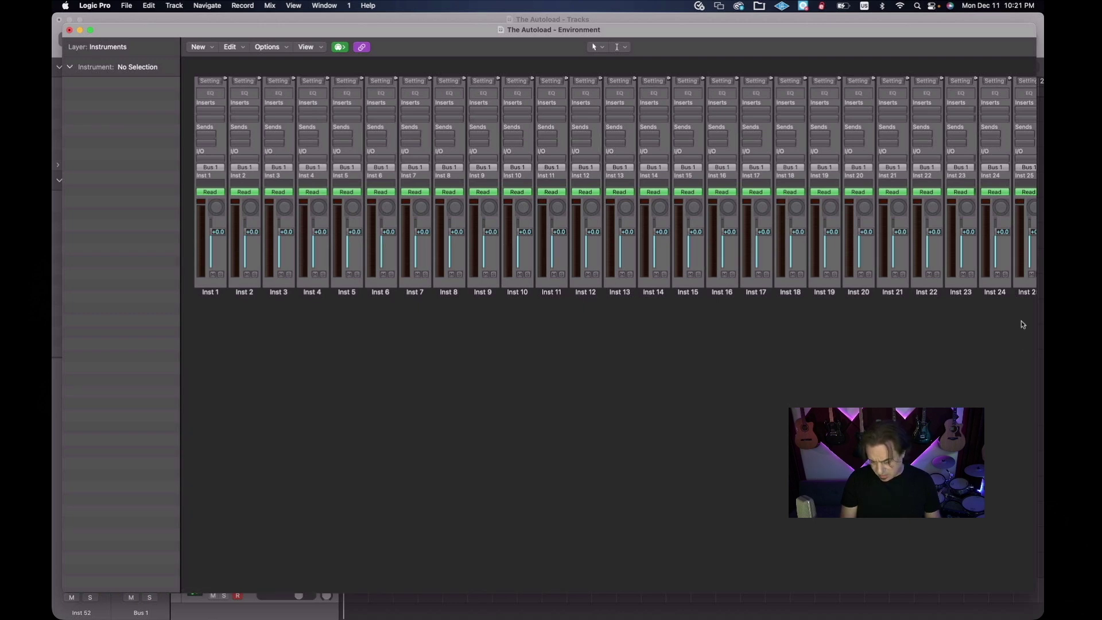
drag(1024, 323, 888, 276)
scroll(443, 387, left, 10)
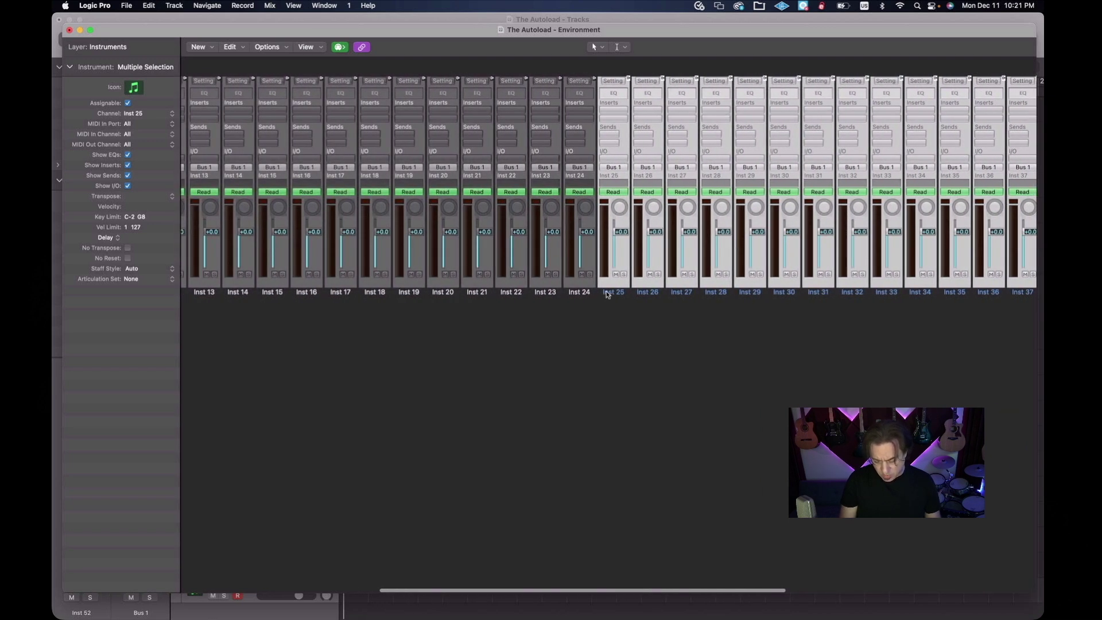
drag(461, 407, 212, 523)
click(491, 550)
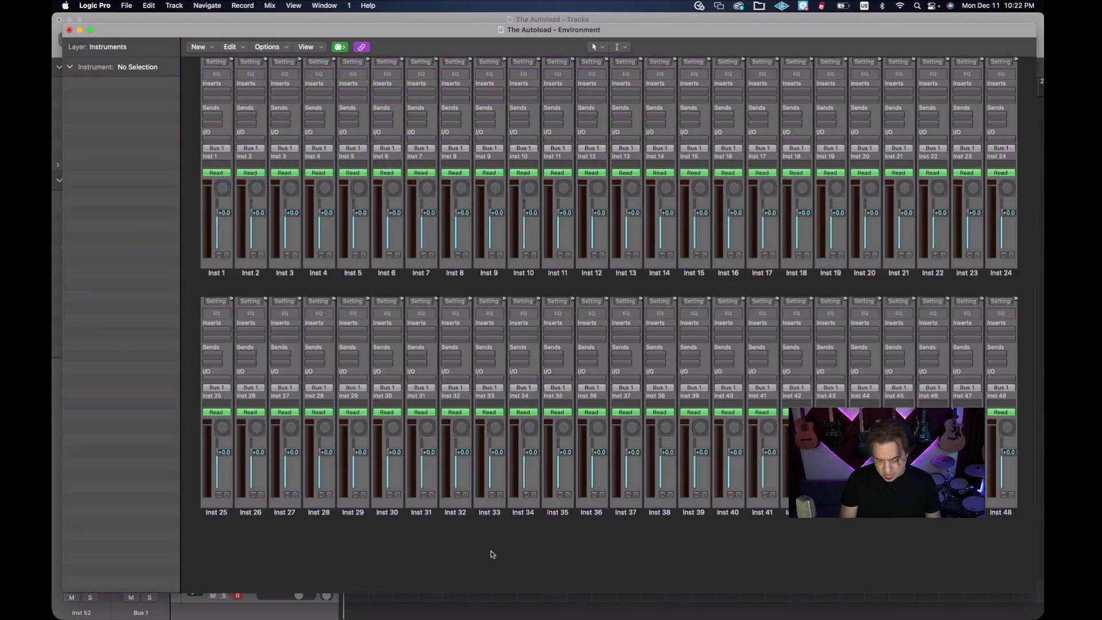
Move the Inst 49 to Inst 52 strips together closer to the end of the two instrument rows
scroll(491, 550, right, 10)
scroll(491, 550, right, 10)
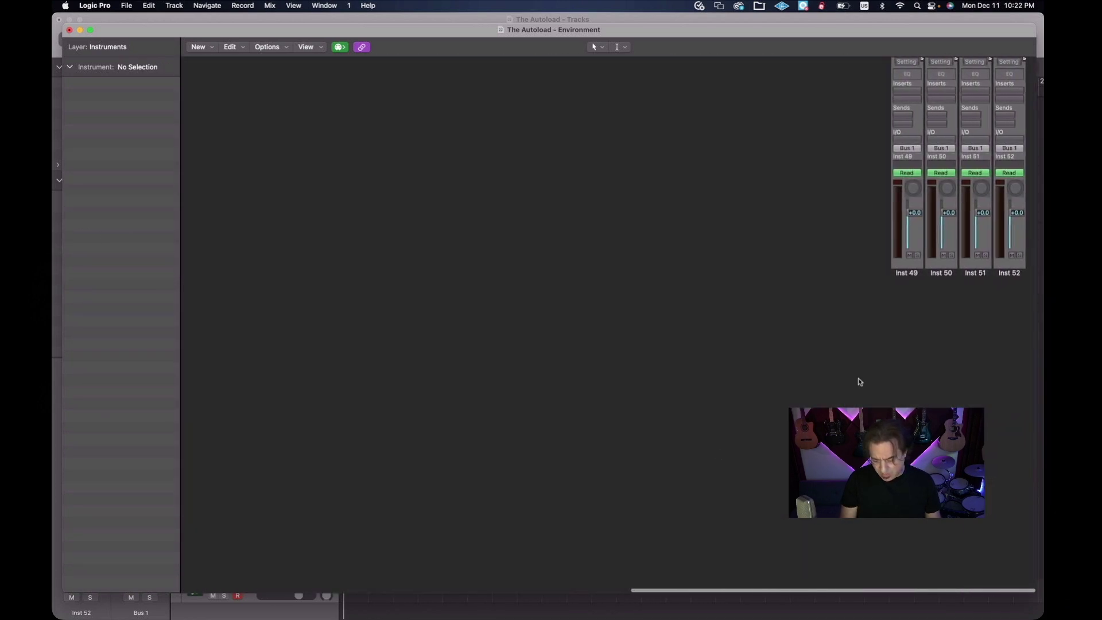
drag(886, 296, 1027, 268)
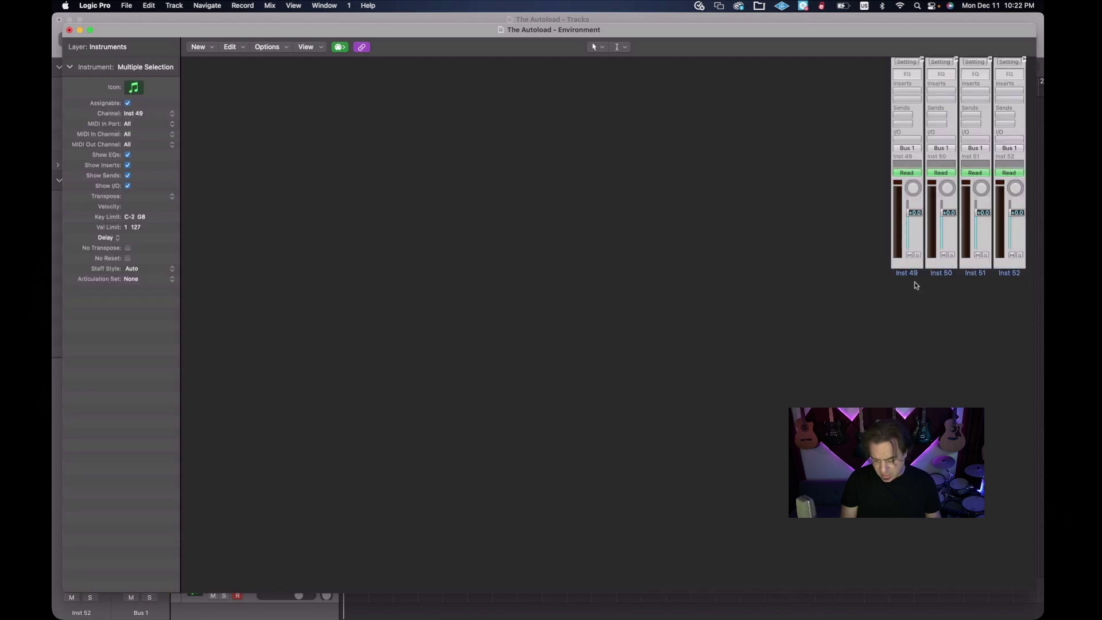
drag(906, 277, 271, 391)
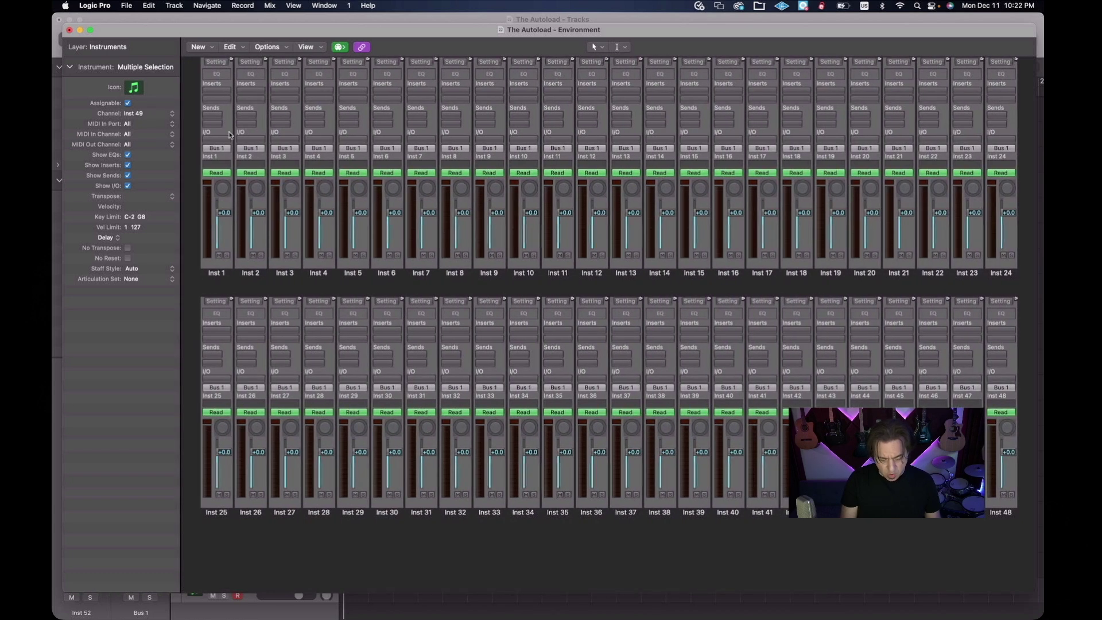
Set the automation mode of all Inst 1 to Inst 48 strips to Off
drag(191, 108, 1005, 499)
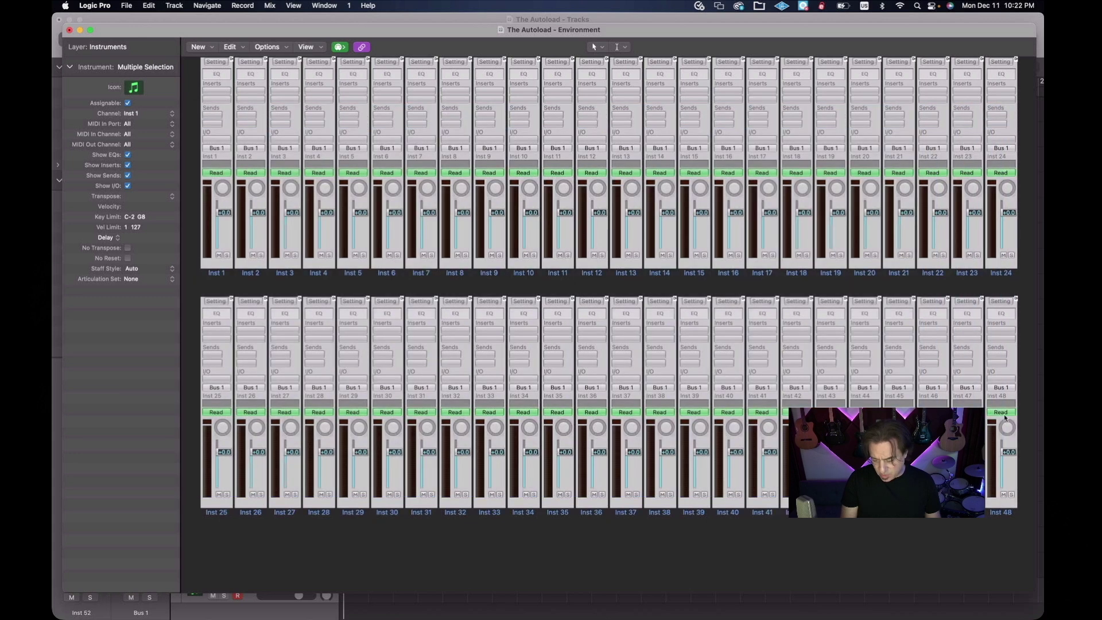
click(1001, 412)
click(1002, 399)
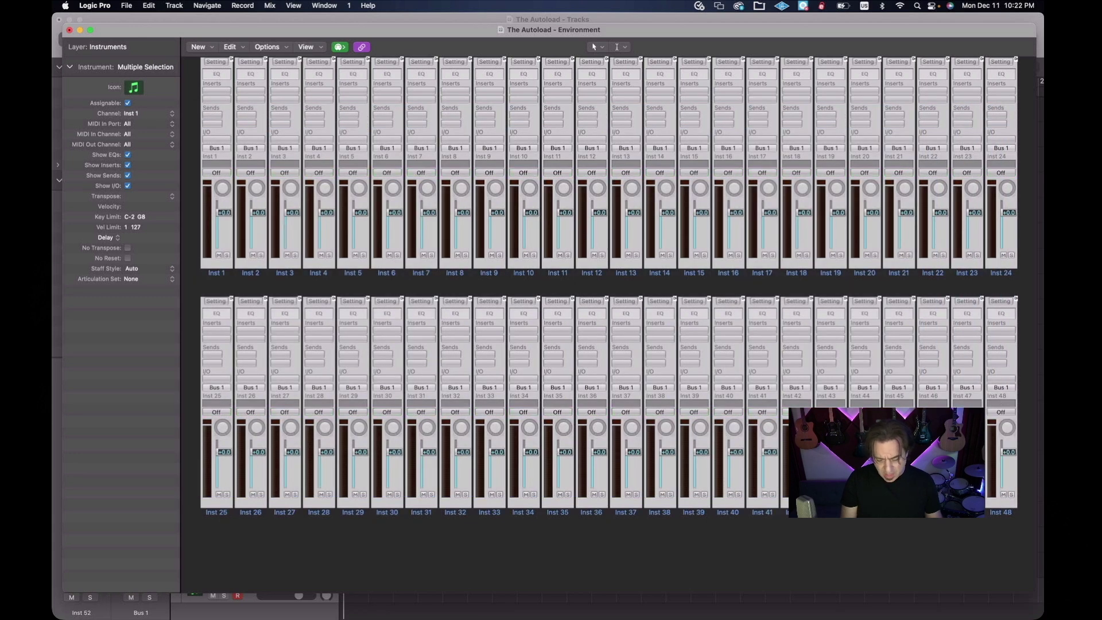
click(871, 539)
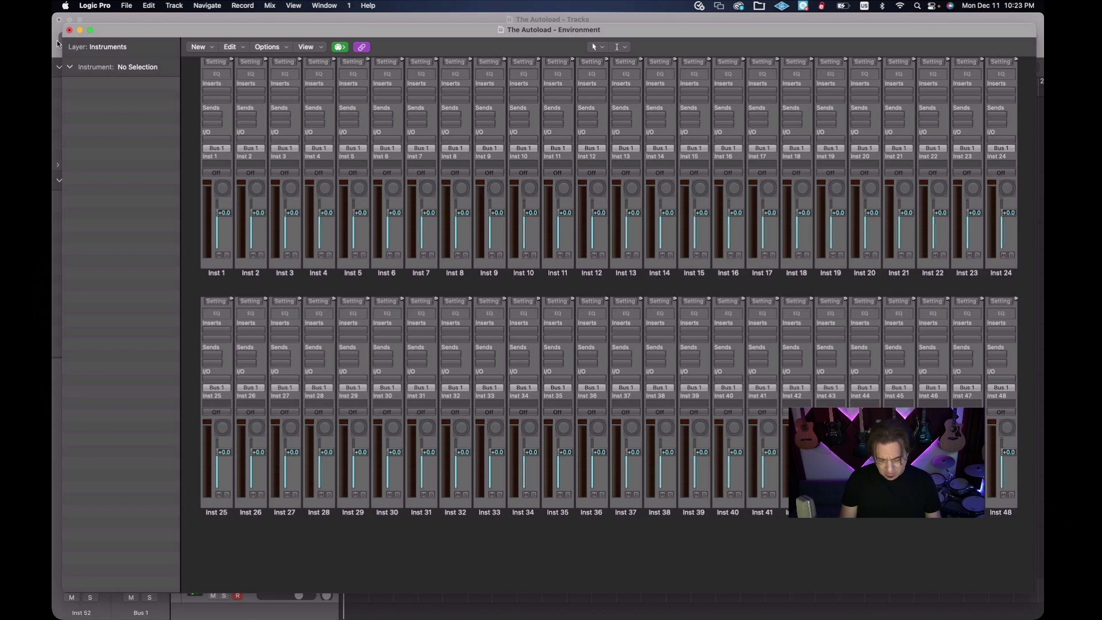
Move the Inst 49 strip beside the upper row and shift the Inst 50 to Inst 52 strips down to the second row's level
scroll(302, 250, right, 10)
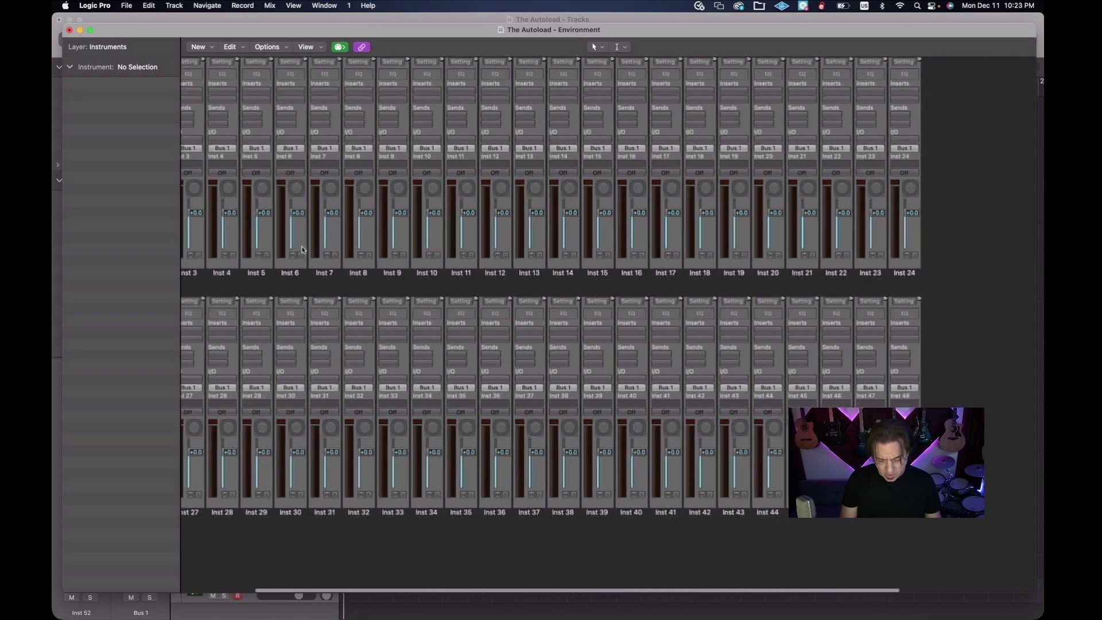
scroll(303, 250, right, 3)
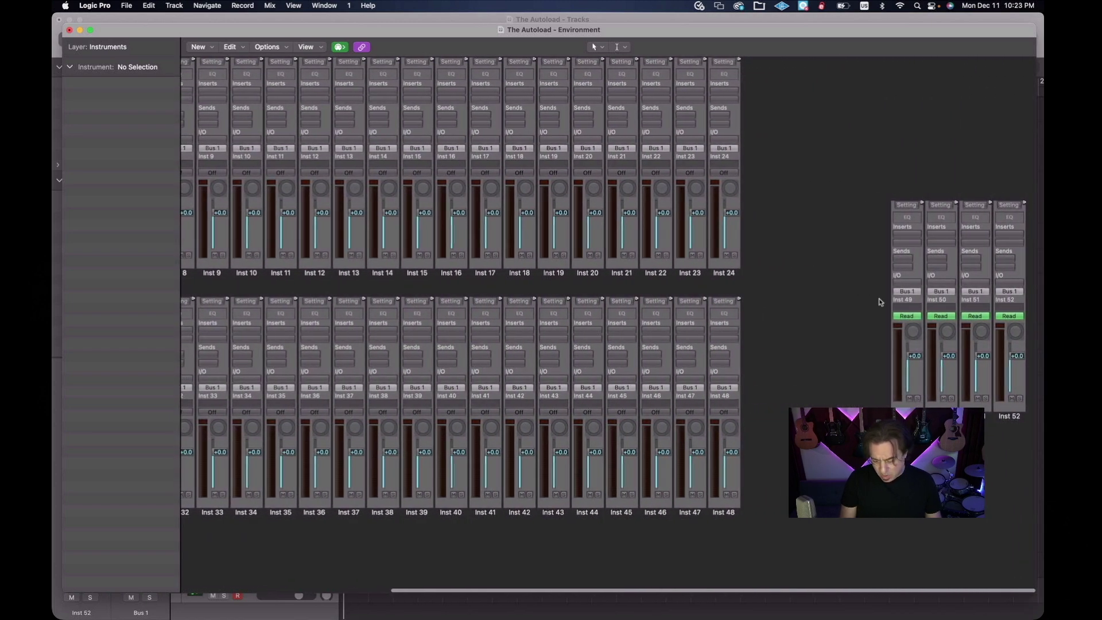
drag(909, 420, 792, 276)
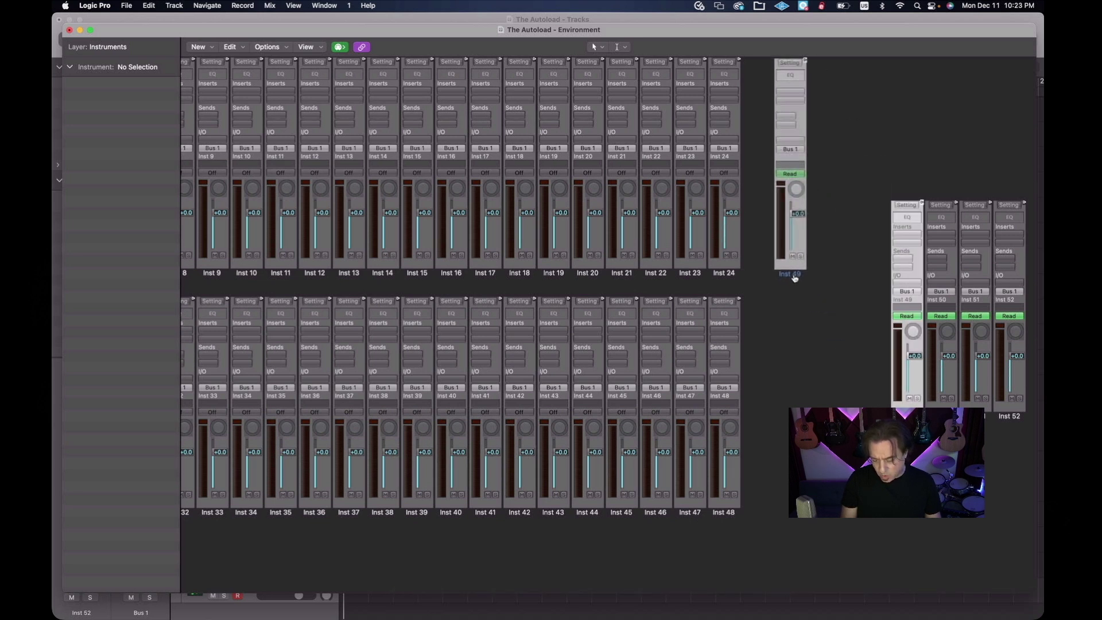
drag(942, 419, 953, 526)
Duplicate the Inst 49 strip until there are eight side by side, and line them up with Align Objects
click(797, 278)
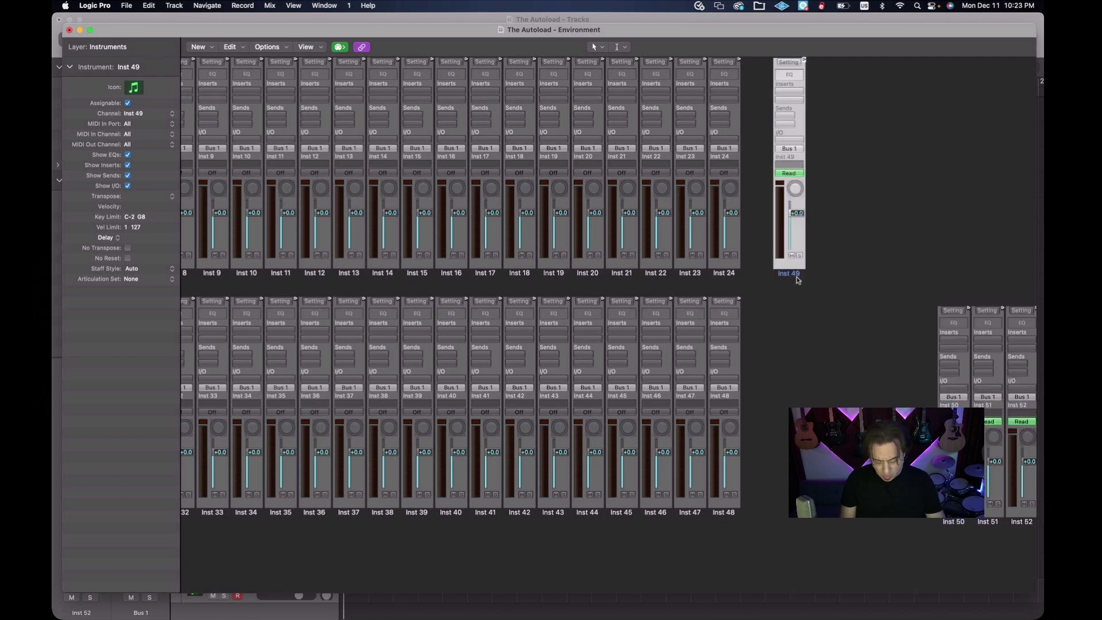
drag(796, 278, 1021, 284)
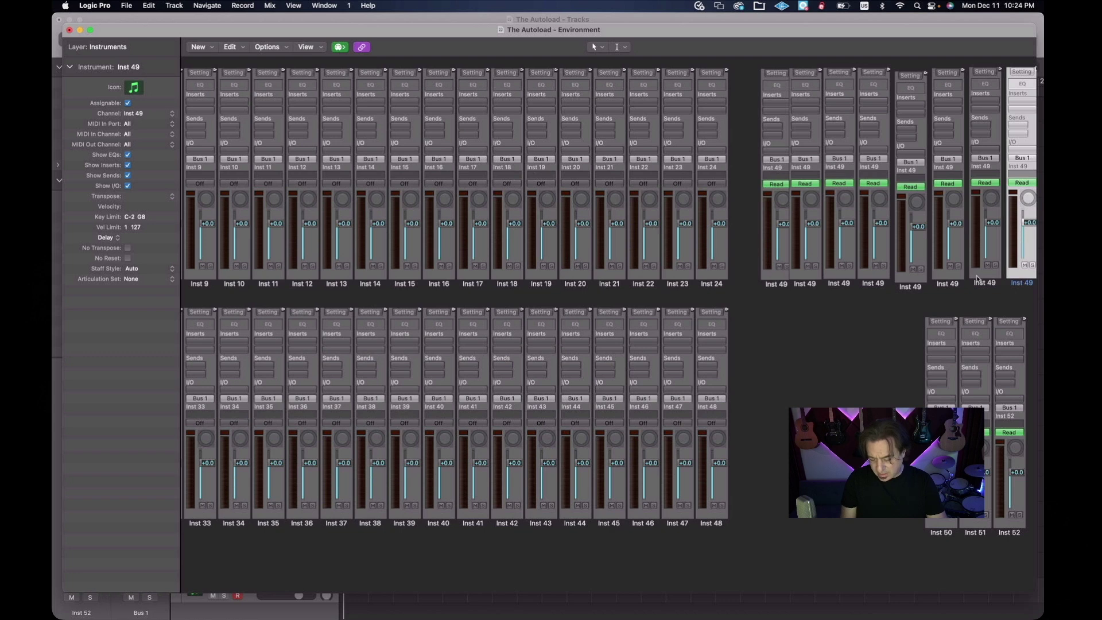
drag(751, 225, 1012, 240)
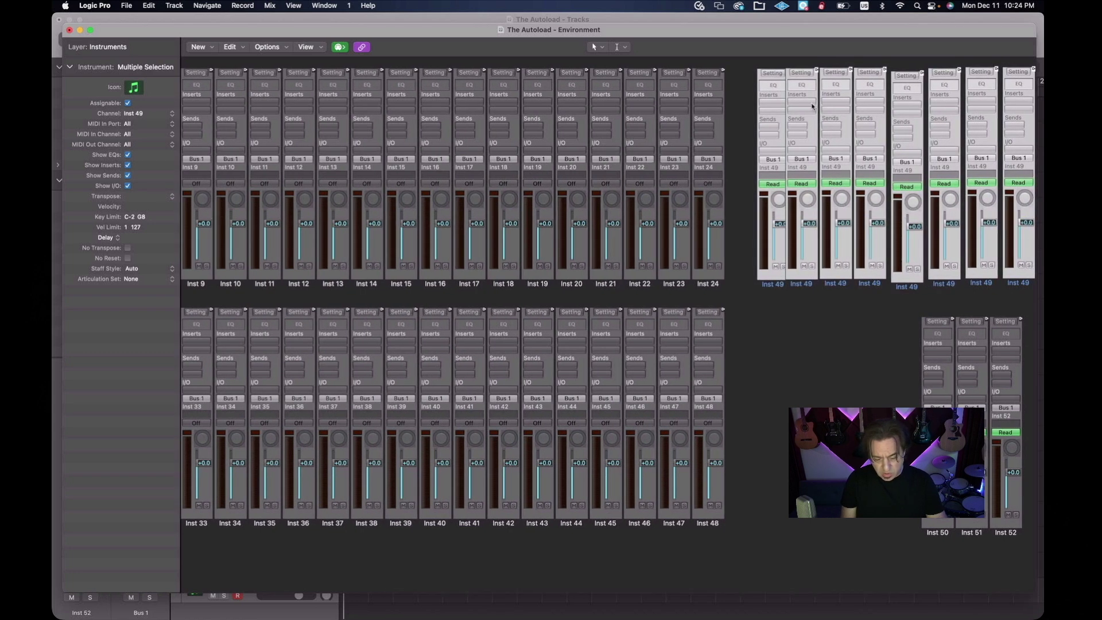
click(267, 46)
click(415, 177)
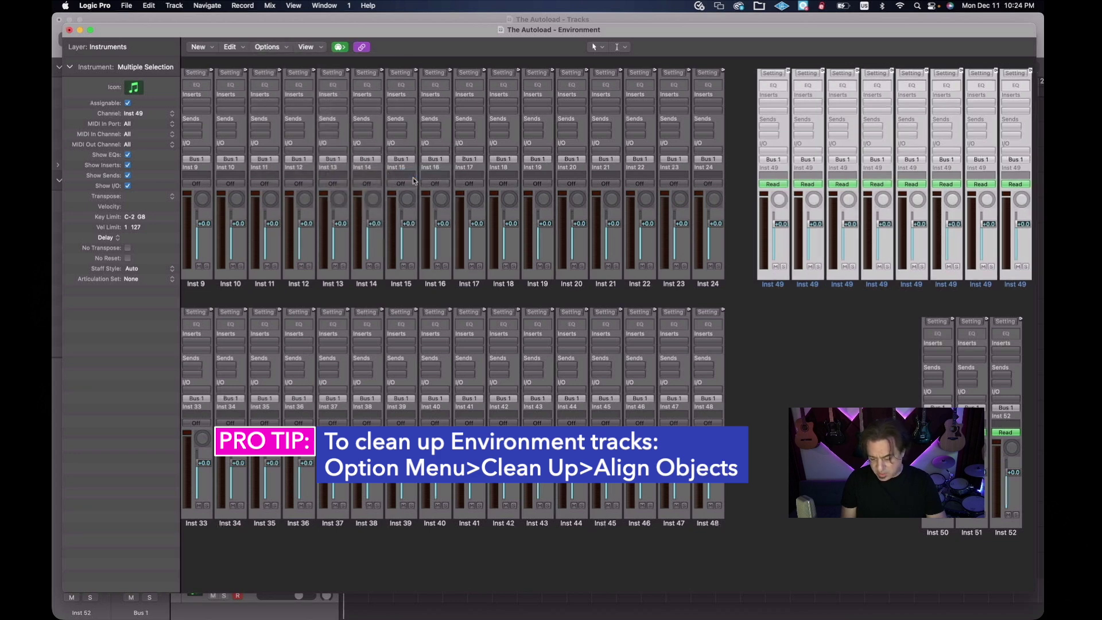
click(790, 332)
Set the MIDI In Channel of the first two Inst 49 strips to 1 and 2
click(773, 288)
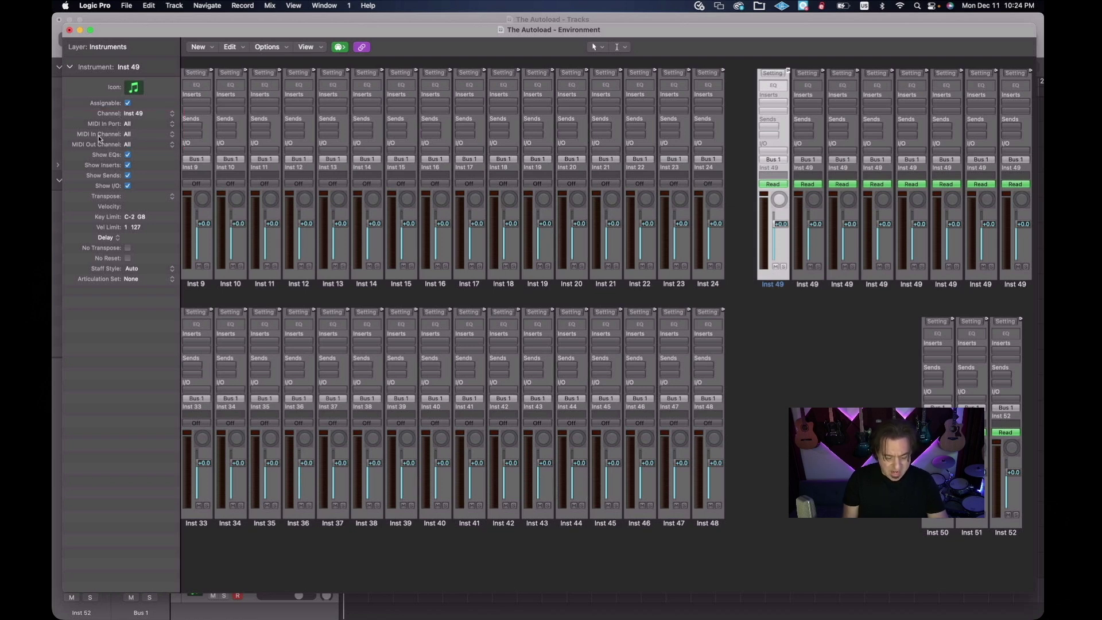
click(137, 136)
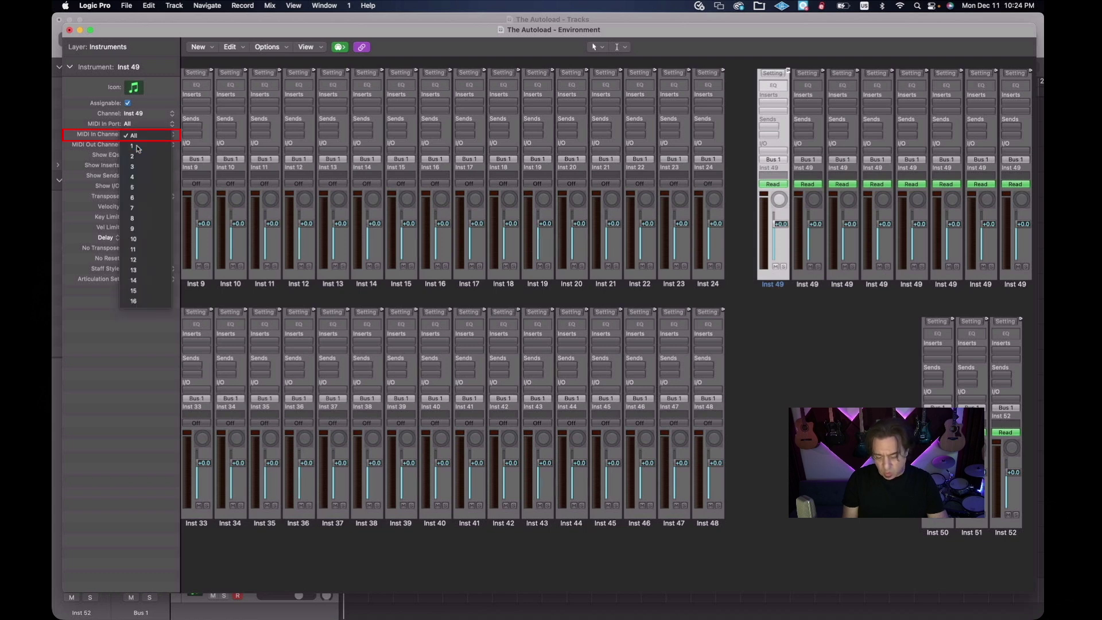
key(Escape)
click(808, 285)
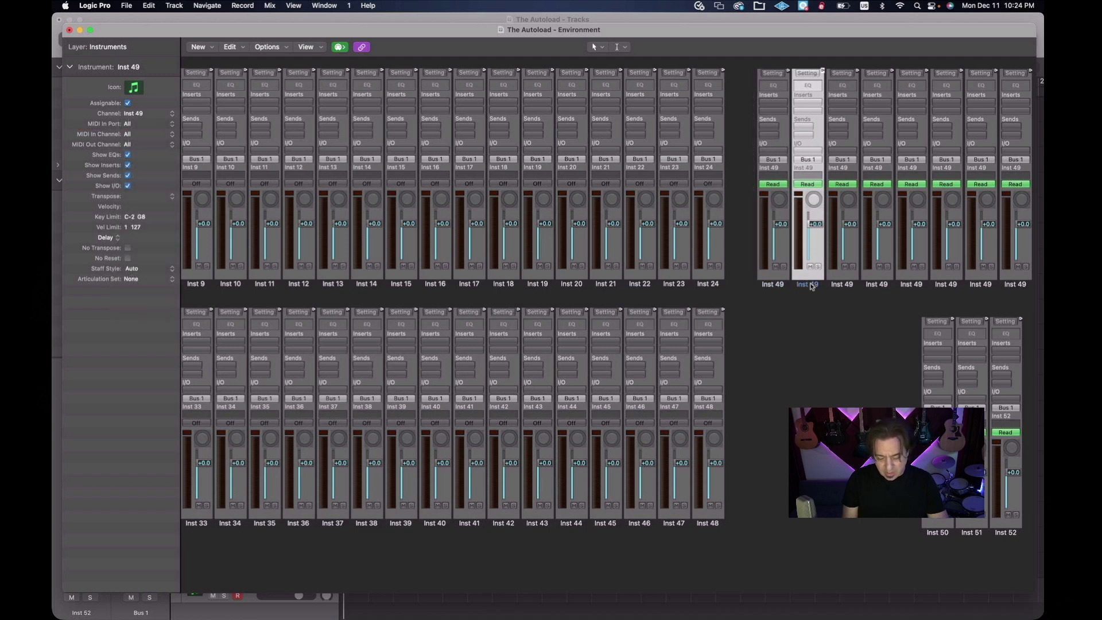
click(127, 134)
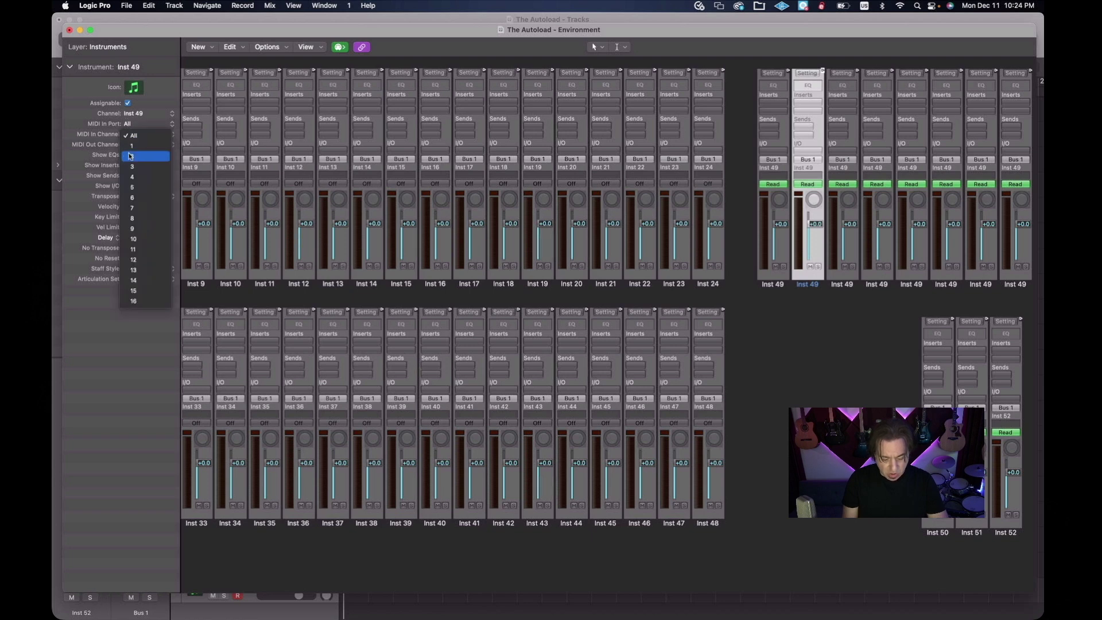
click(130, 156)
Set the MIDI In Channel of the third, fourth and fifth Inst 49 strips to 3, 4 and 5
key(Right)
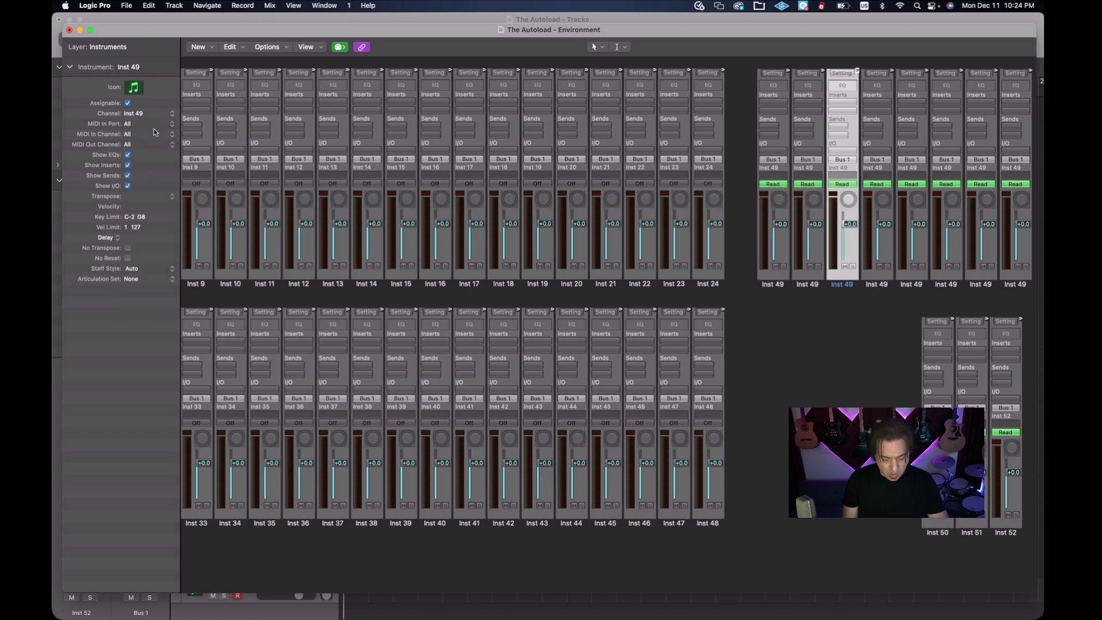
click(155, 138)
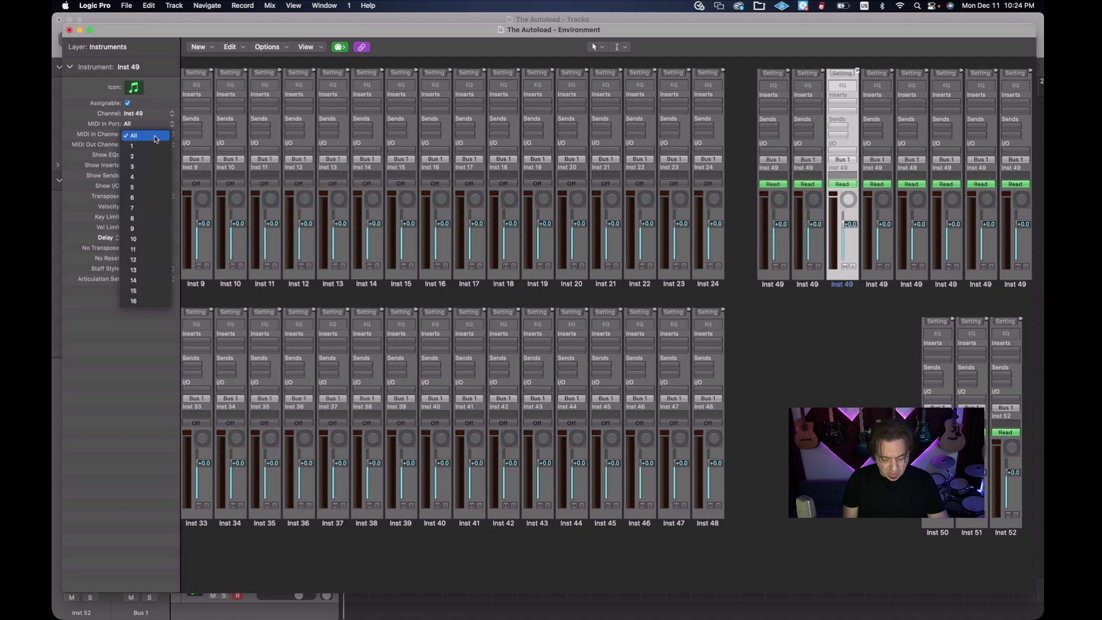
click(155, 165)
key(Right)
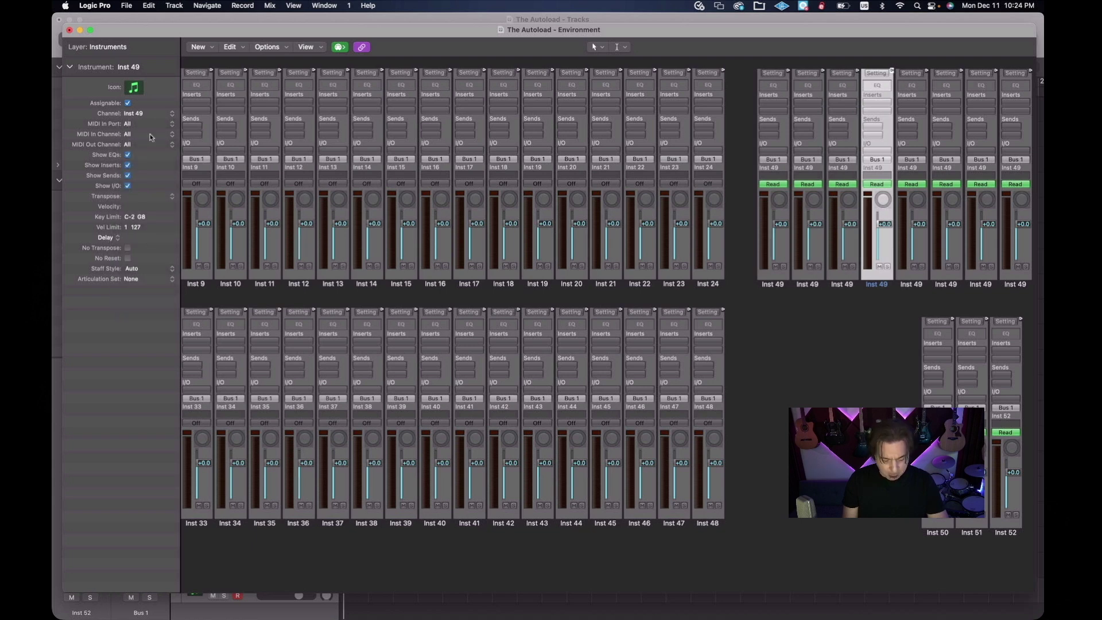
click(172, 135)
key(Escape)
key(Right)
click(173, 134)
Set the MIDI In Channel of the sixth, seventh and eighth Inst 49 strips to 6, 7 and 8
key(Right)
click(137, 134)
click(137, 135)
key(Right)
click(136, 134)
click(137, 135)
key(Right)
click(137, 134)
click(138, 216)
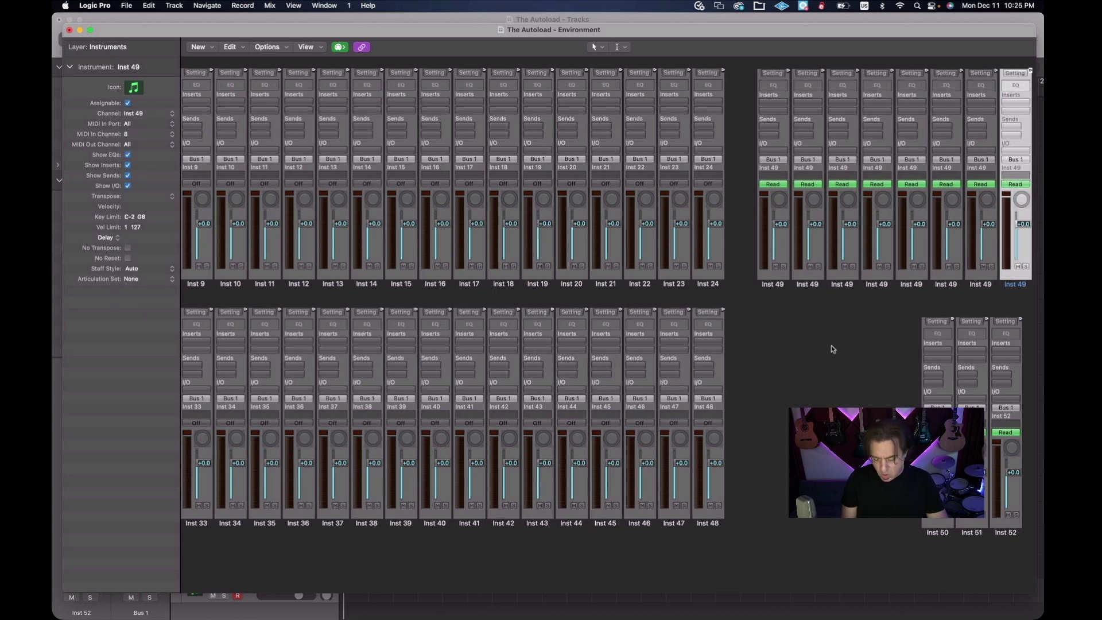
Place the Inst 50 strip below the first Inst 49 strip and the Inst 51 strip past the end of the Inst 49 row
drag(855, 365, 1023, 412)
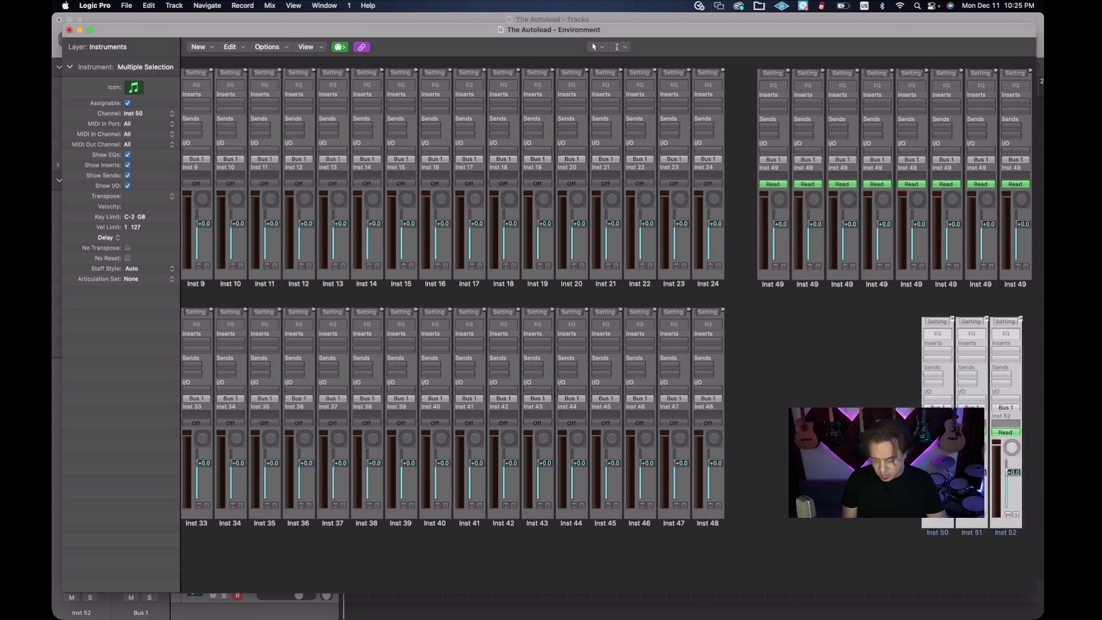
click(931, 590)
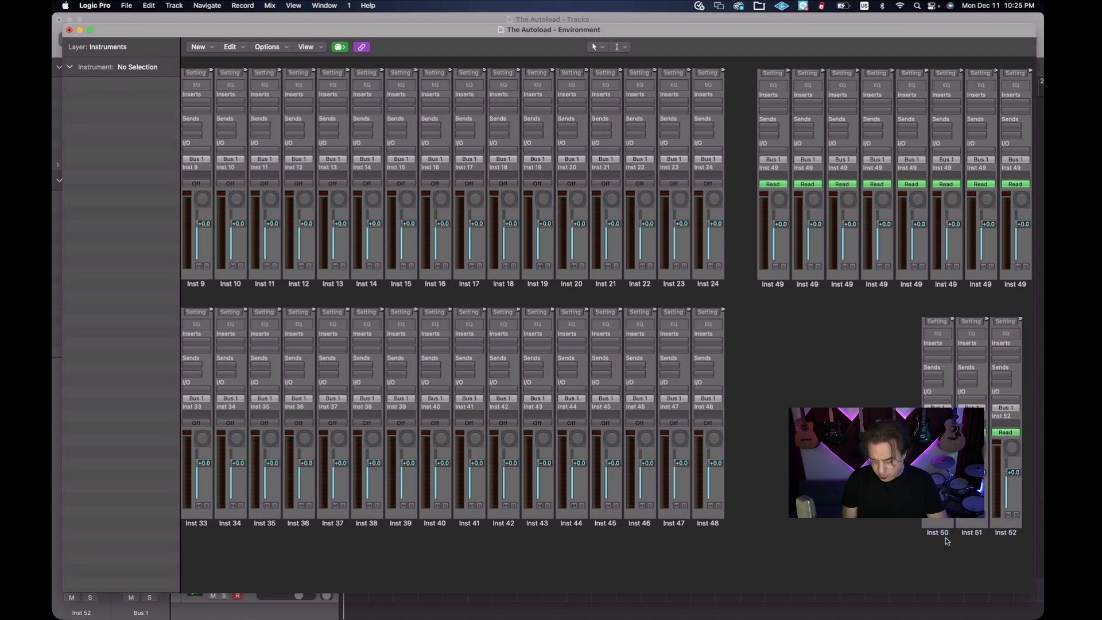
drag(938, 535, 778, 529)
drag(1028, 542, 1017, 289)
scroll(998, 314, right, 5)
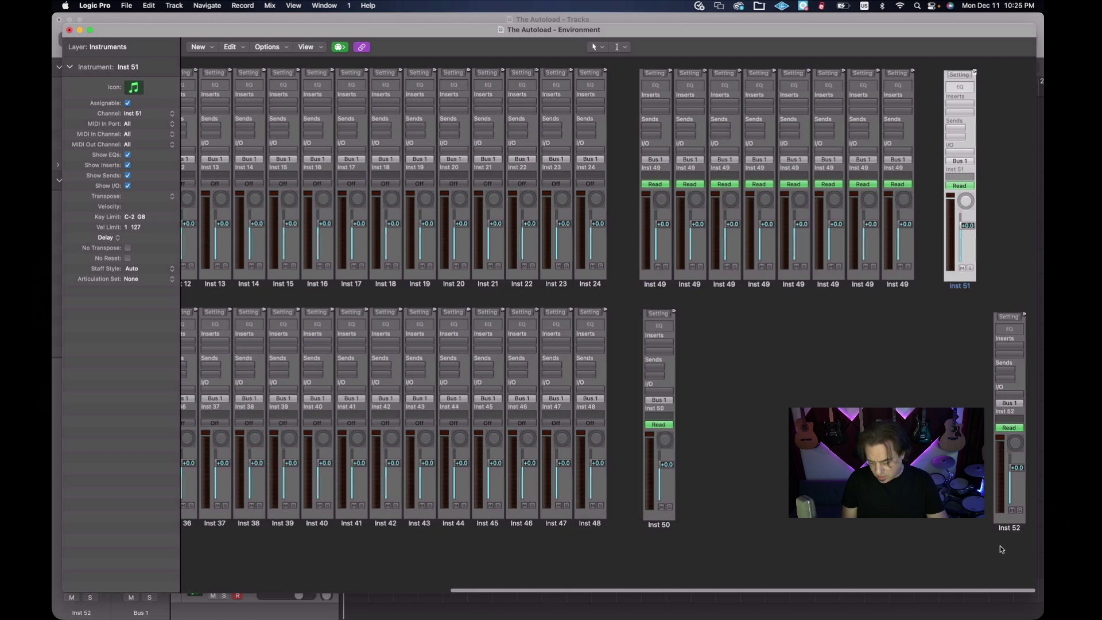
Place the Inst 52 strip below Inst 51 and rename the eight Inst 49 strips Multi 1-1 through Multi 1-8
drag(1008, 532, 960, 529)
drag(665, 223, 941, 224)
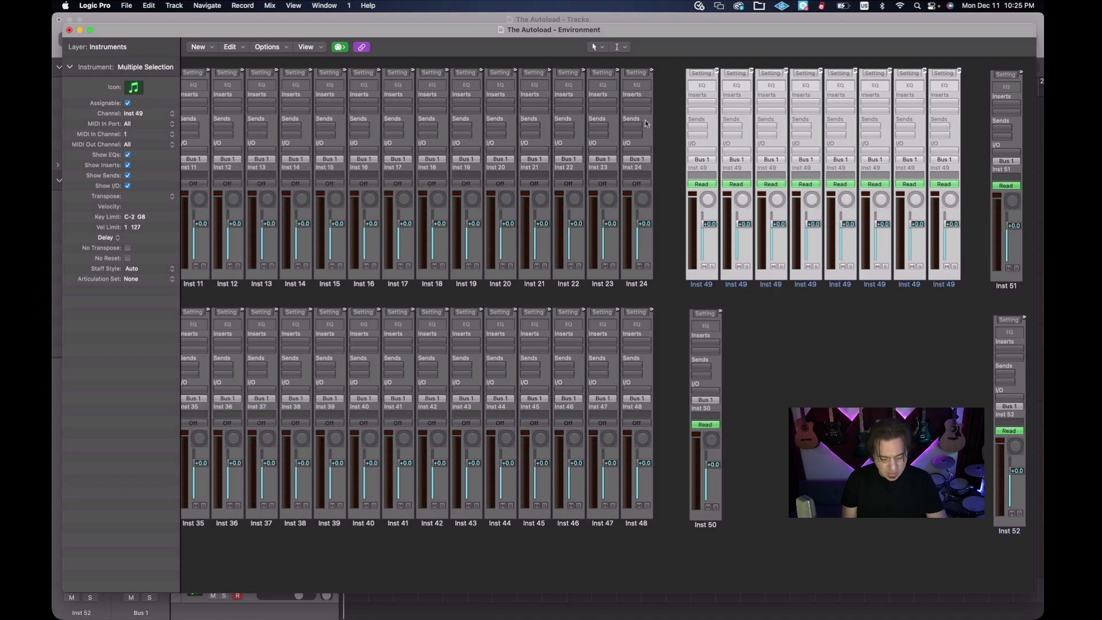
double_click(141, 68)
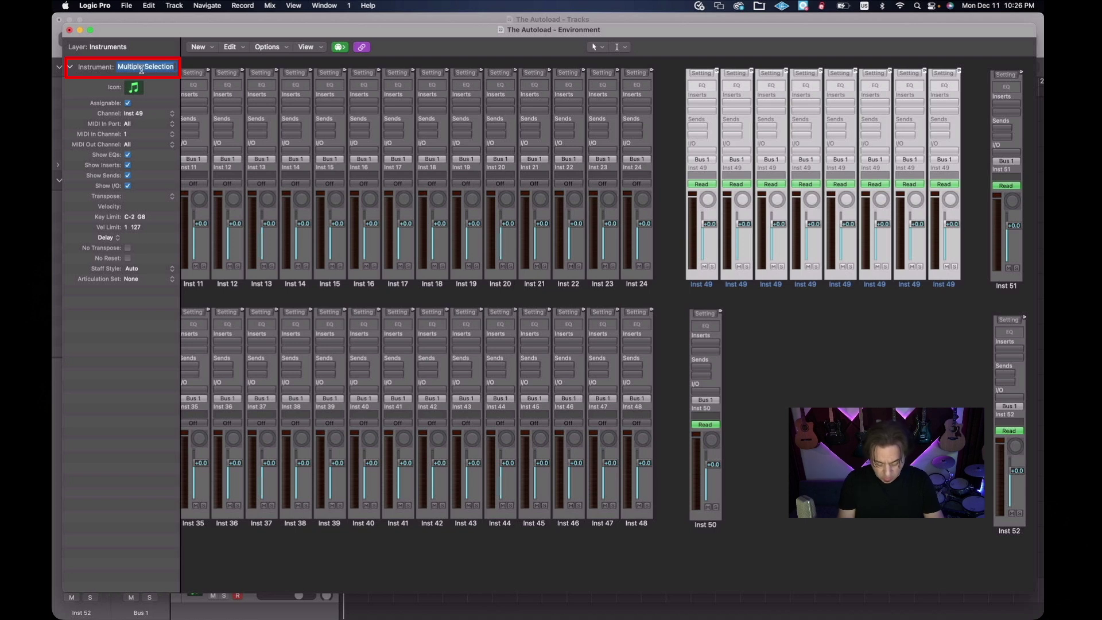
text(M)
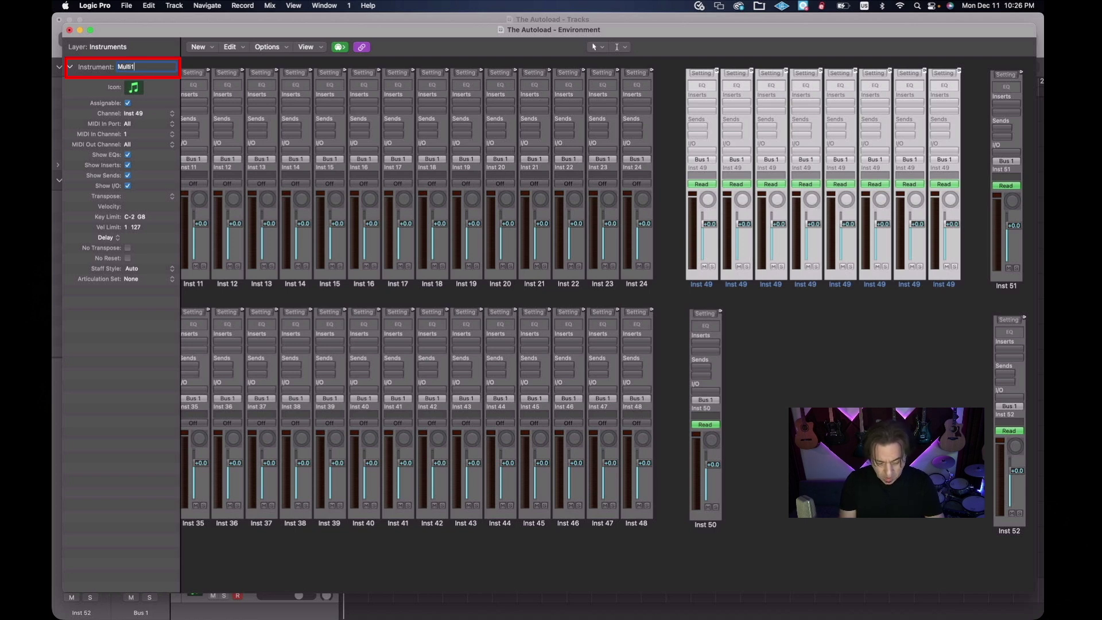
text(ulti 1-1)
key(Left)
key(Left)
key(Left)
key(Return)
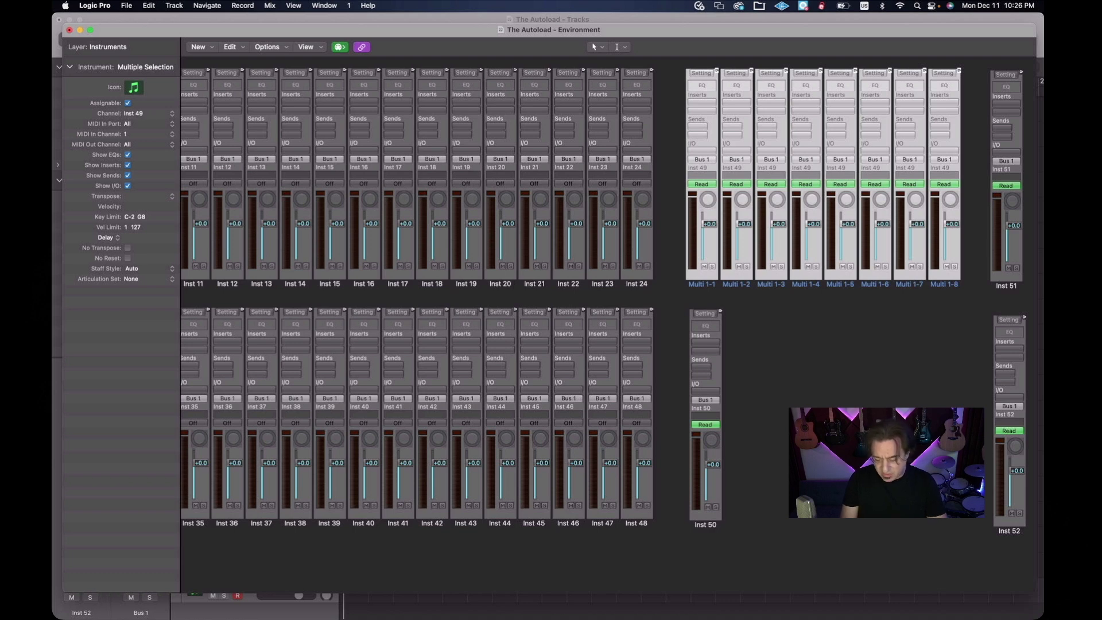
Copy the Multi 1-2 through Multi 1-8 strips beside the Inst 50 strip and set the copies' channel to Inst 50
click(758, 367)
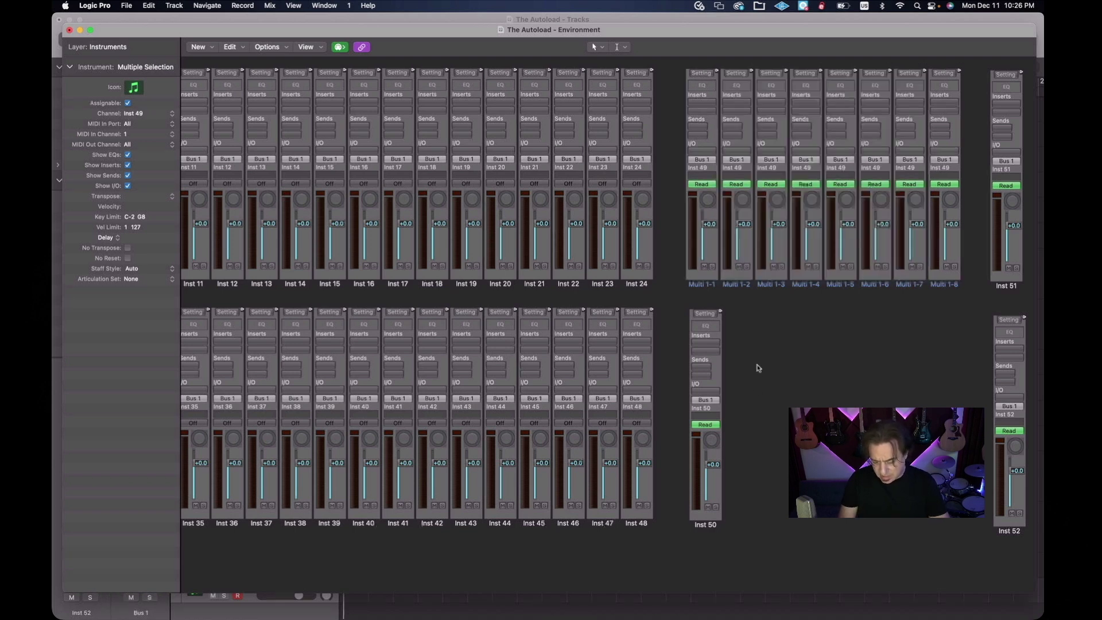
drag(753, 314, 960, 241)
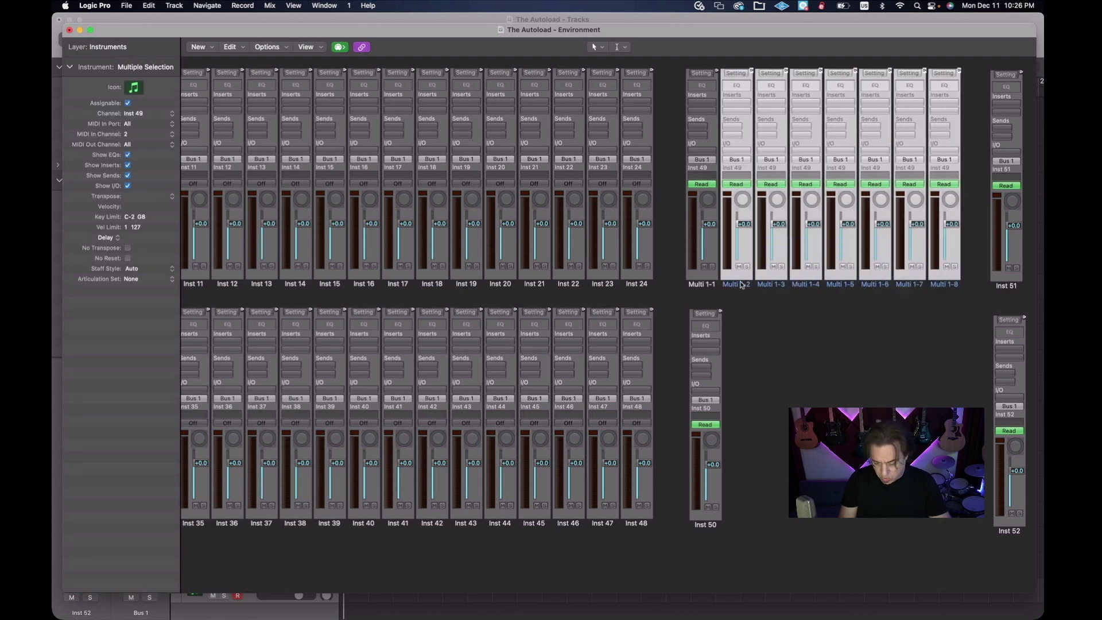
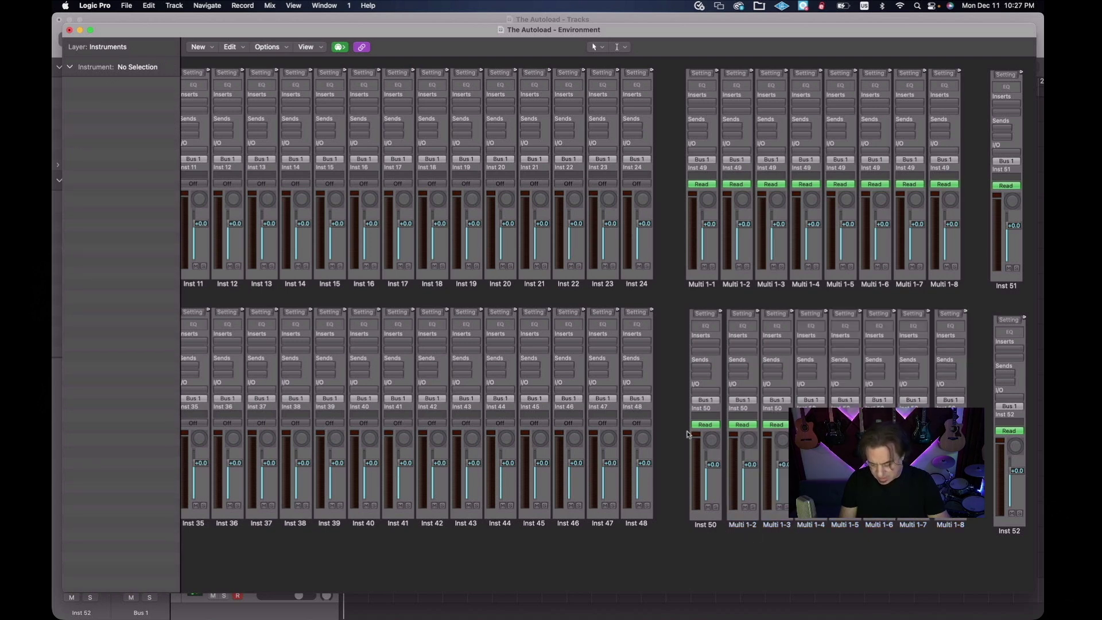
Clean up the spacing of the eight Inst 50 strips and rename them Multi 2-1 through Multi 2-8
drag(683, 432, 971, 456)
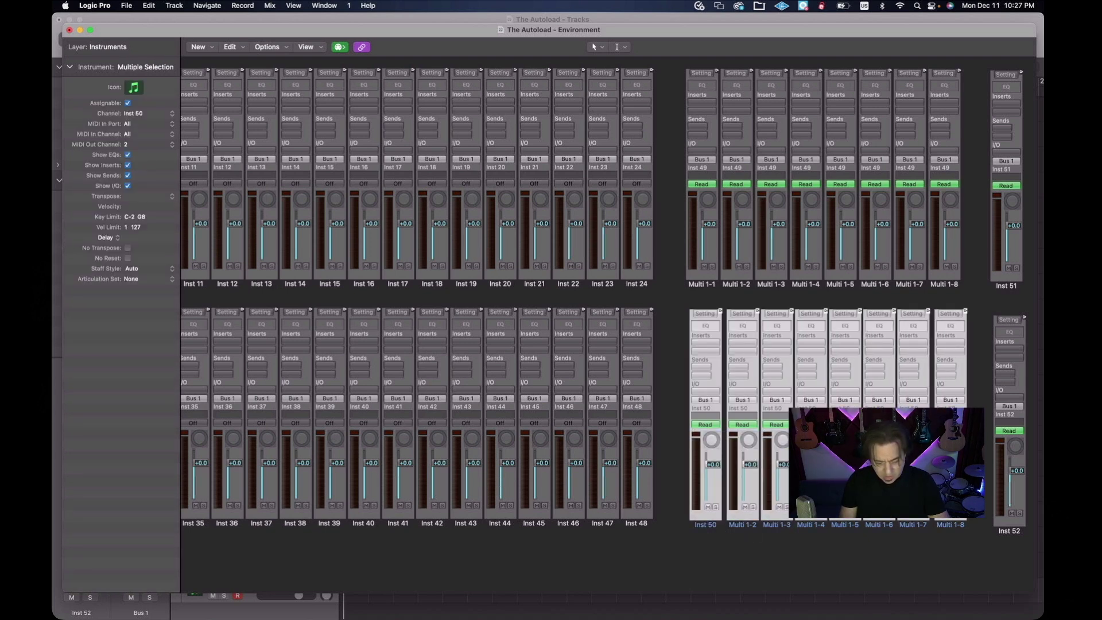
click(261, 46)
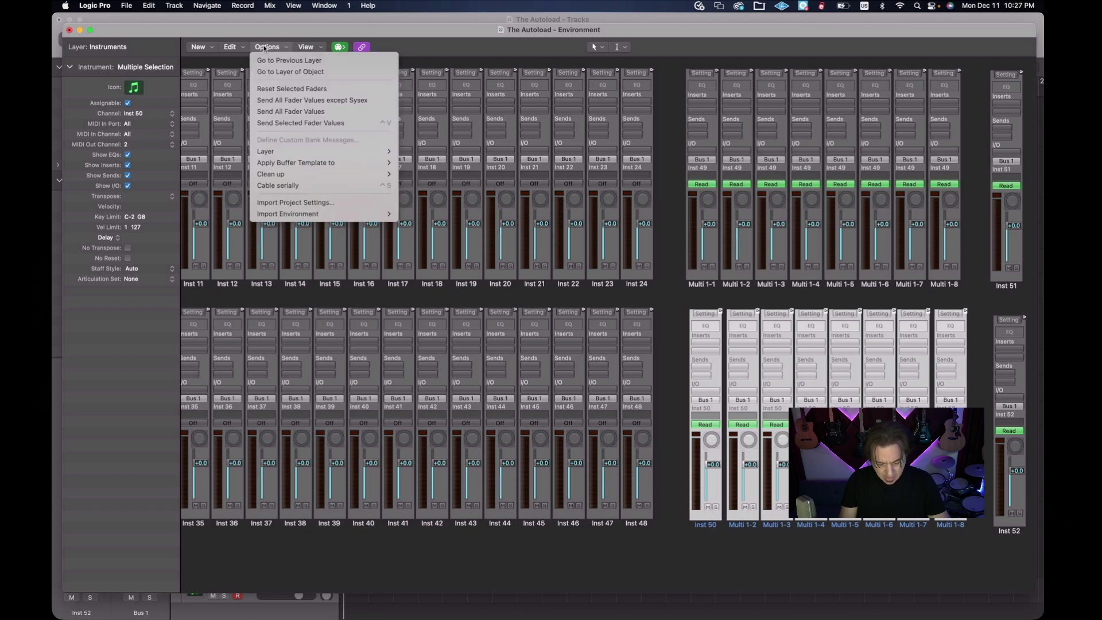
click(287, 149)
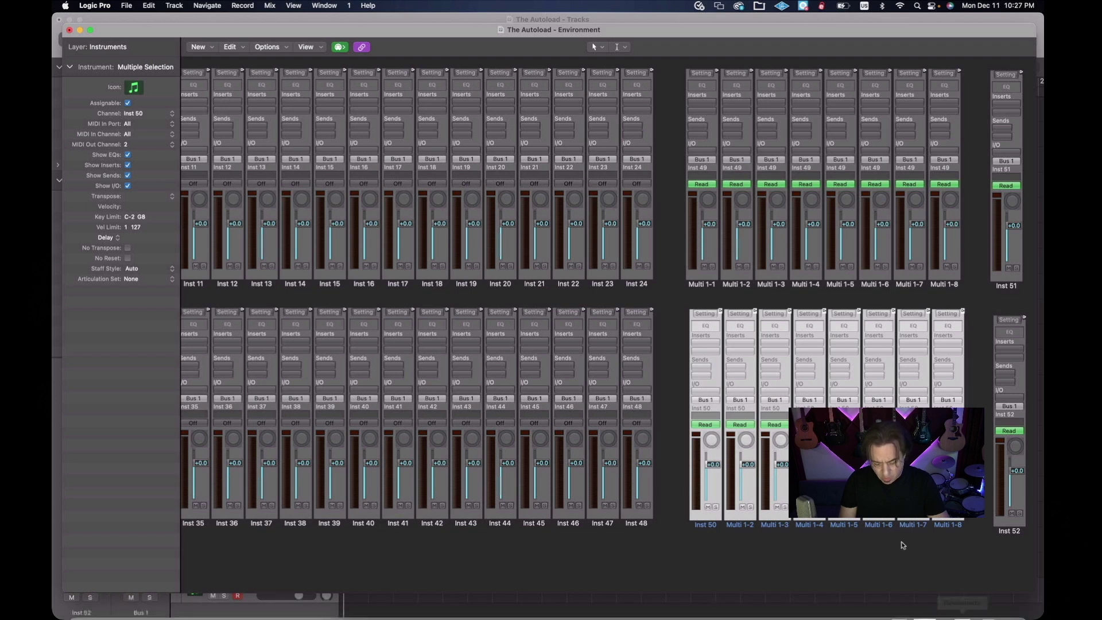
double_click(147, 66)
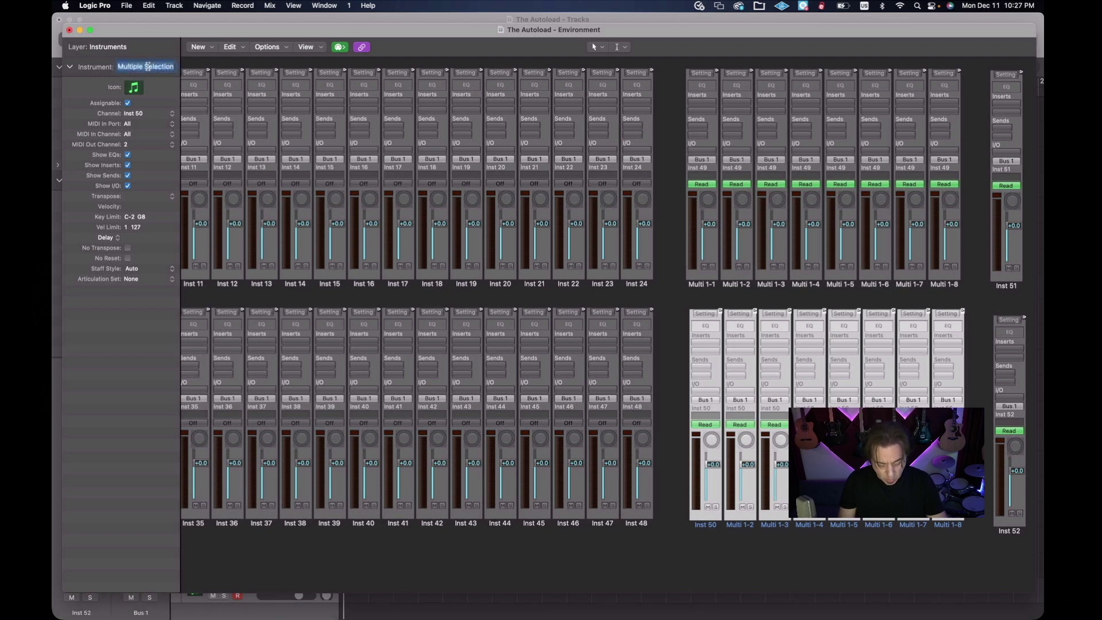
text(Multi 2-)
key(Return)
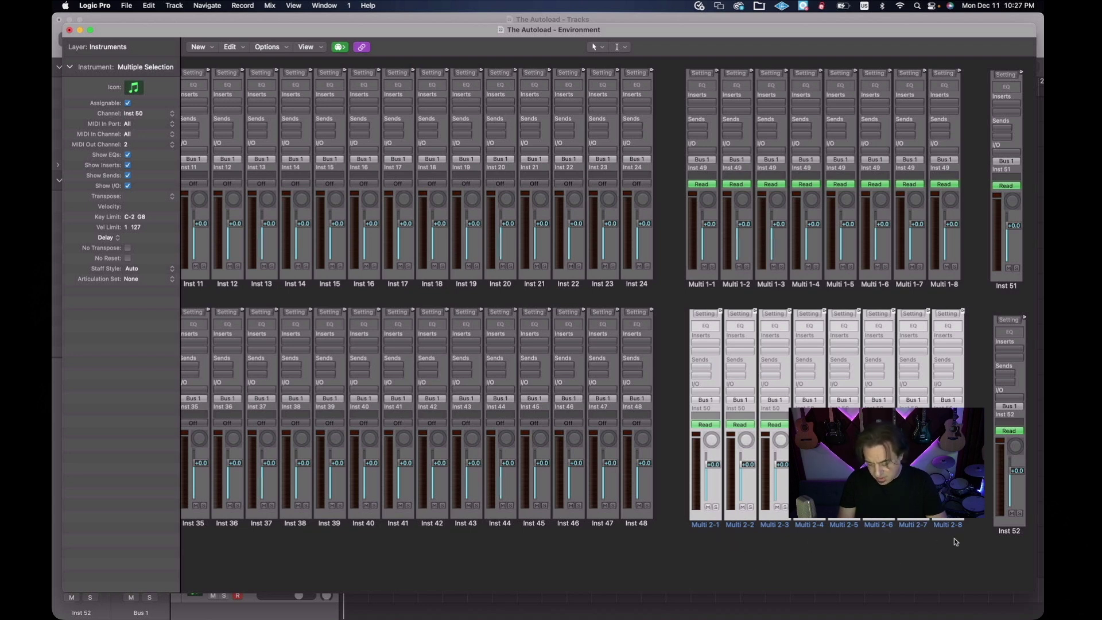
Copy the Multi 1-2 to 1-8 and Multi 2-2 to 2-8 strips beside Inst 51 and Inst 52, and clean up their positions by grid
click(744, 293)
drag(751, 549, 932, 278)
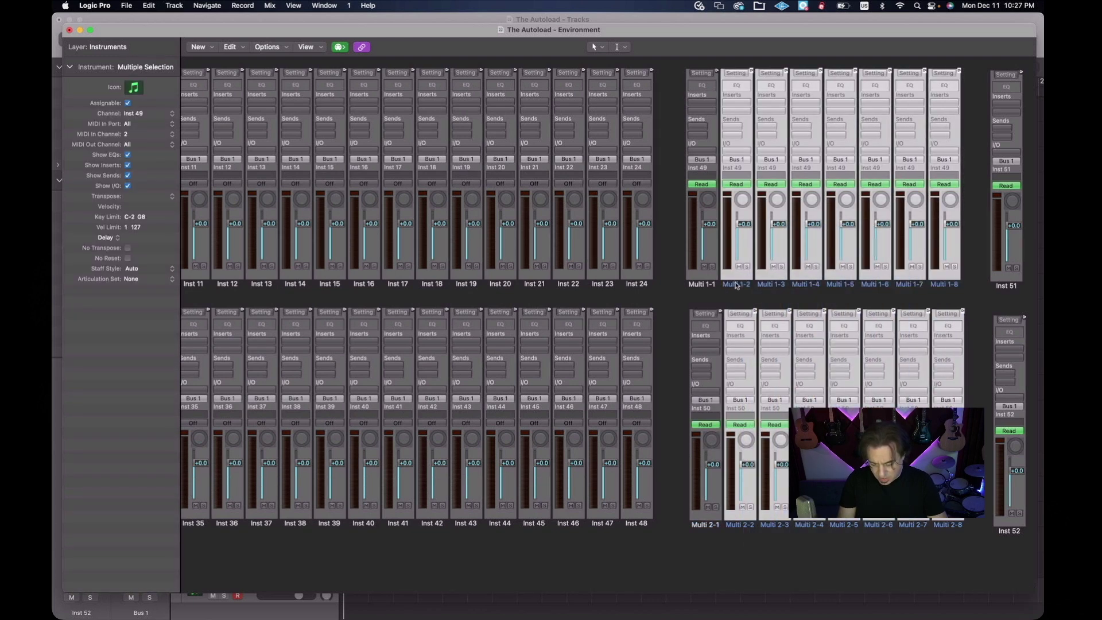
drag(737, 287, 1004, 286)
click(267, 46)
mouse_move(281, 174)
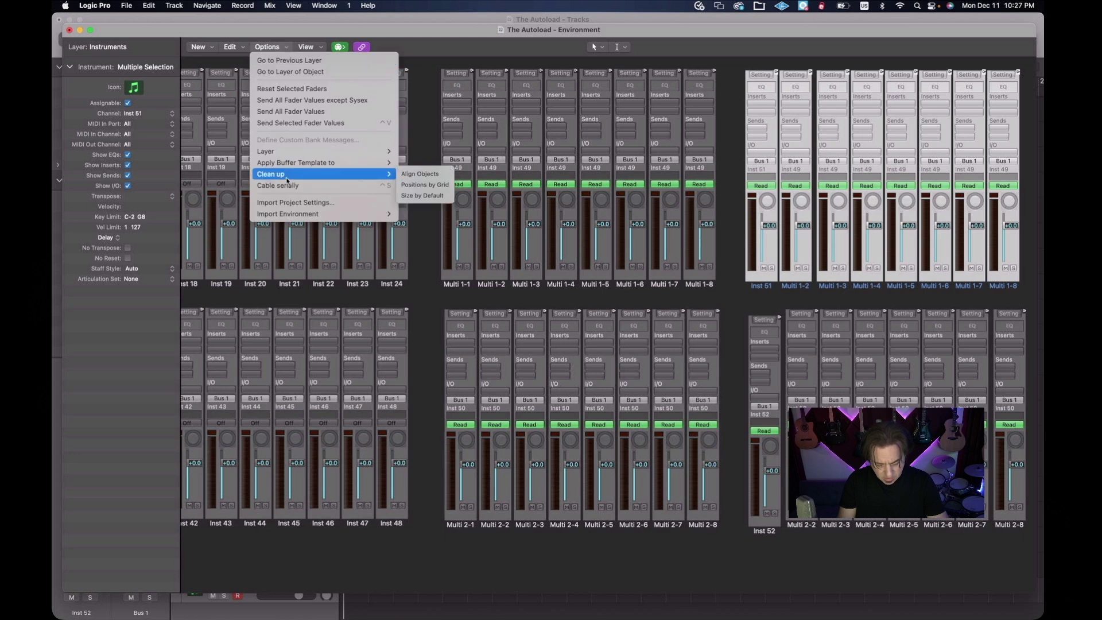
click(425, 185)
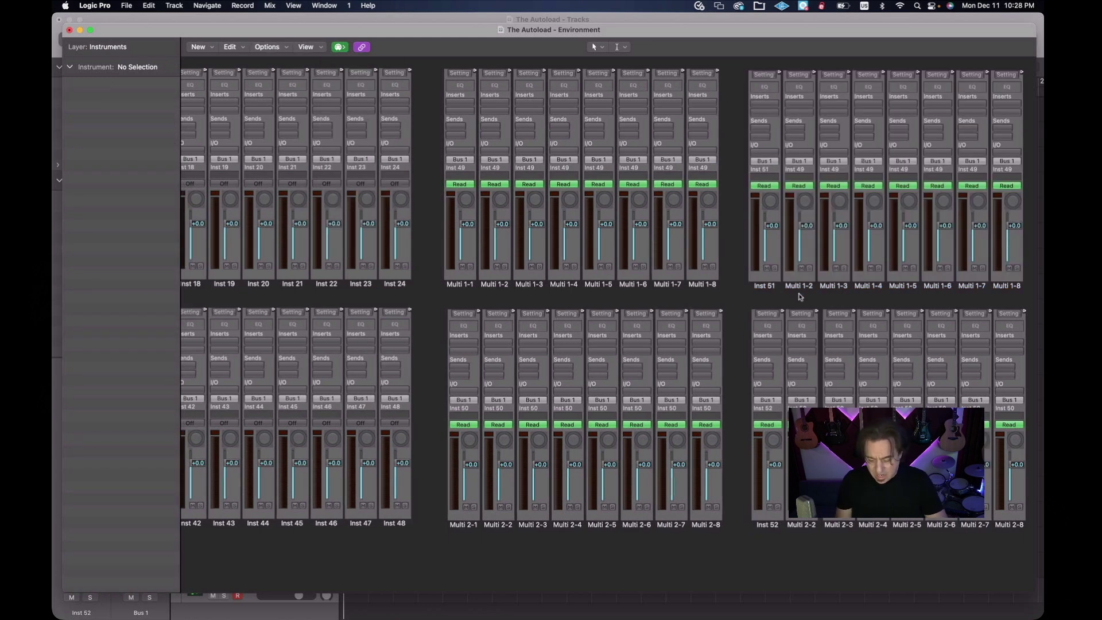
Set the channel of the copied strips beside Inst 51 to Inst 51 and of those beside Inst 52 to Inst 52
drag(799, 293, 1003, 232)
click(147, 112)
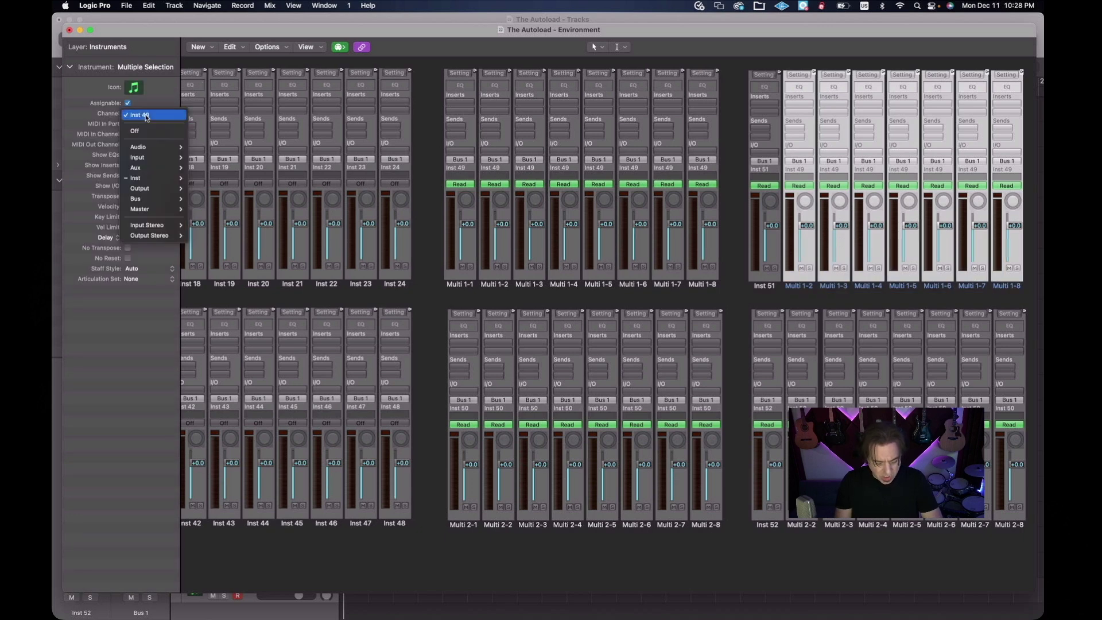
mouse_move(150, 178)
click(221, 554)
click(809, 567)
drag(809, 567, 1014, 517)
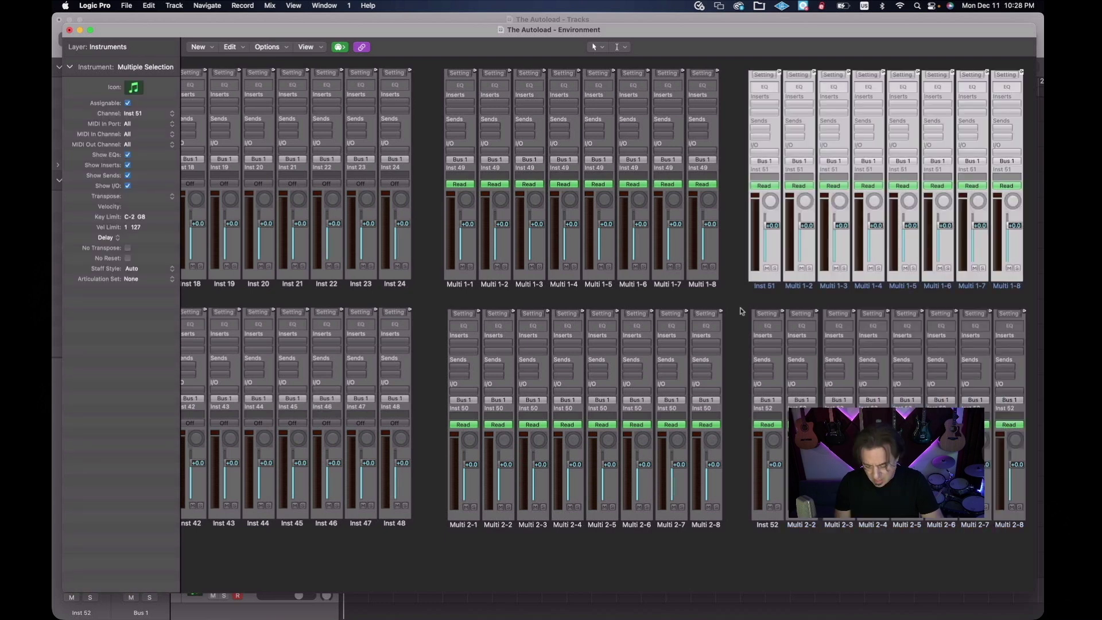
Rename the eight Inst 51 strips Multi 3-1 through Multi 3-8
drag(734, 290, 992, 177)
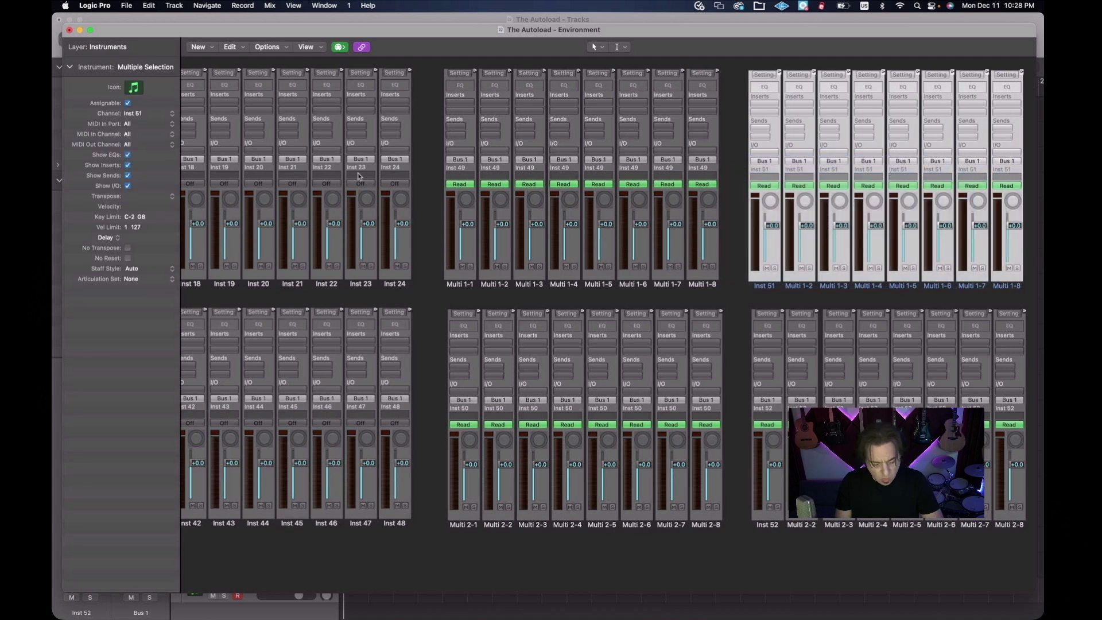
double_click(157, 67)
text(Multi 3-1)
key(Return)
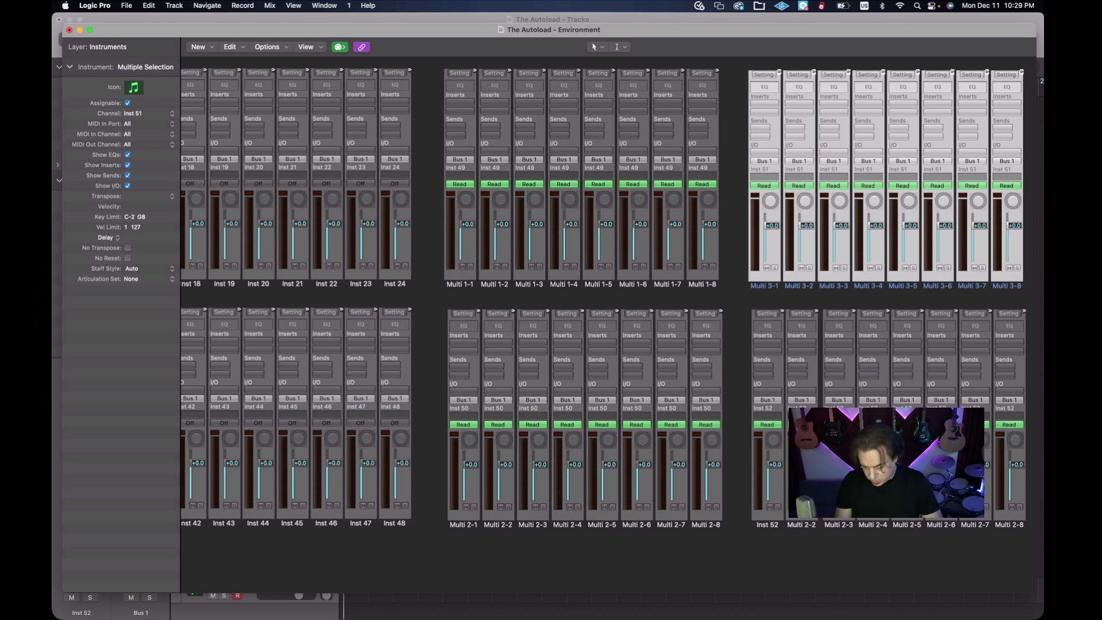
Rename the eight Inst 52 strips Multi 4-1 through Multi 4-8
click(744, 545)
drag(736, 514, 1031, 402)
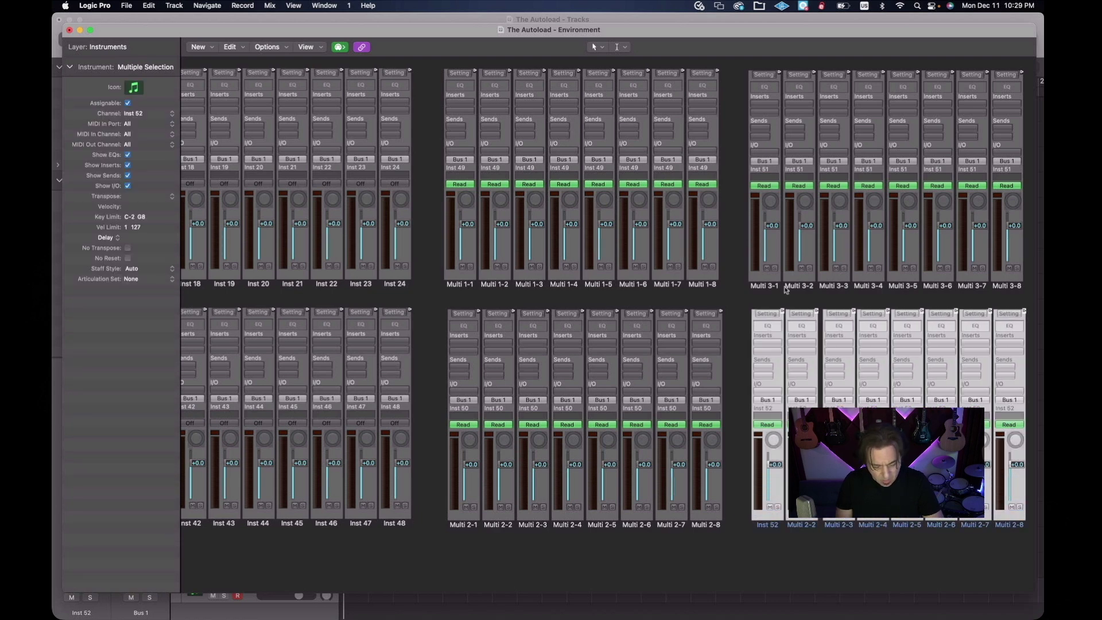
double_click(135, 67)
text(Multi 4-1)
key(Return)
Set the automation mode of all the Multi strips, from Multi 1-1 to Multi 4-8, to Off
drag(430, 179, 1014, 525)
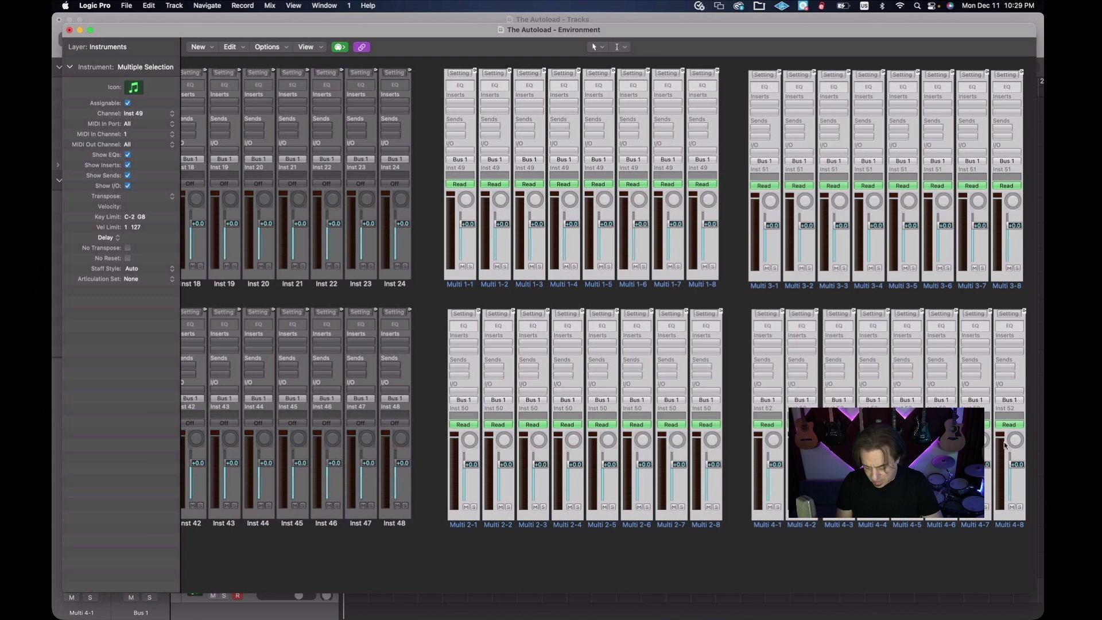
click(1005, 430)
click(1011, 416)
click(733, 300)
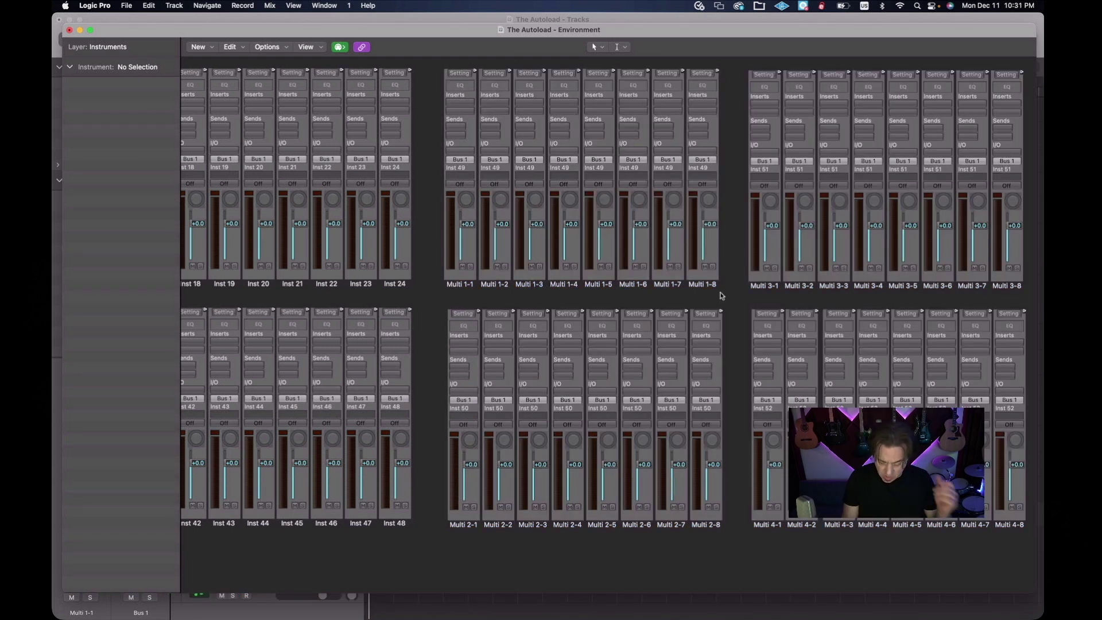
Set Multi 2-1's MIDI Out Channel to All and its MIDI In Channel to 1
click(473, 527)
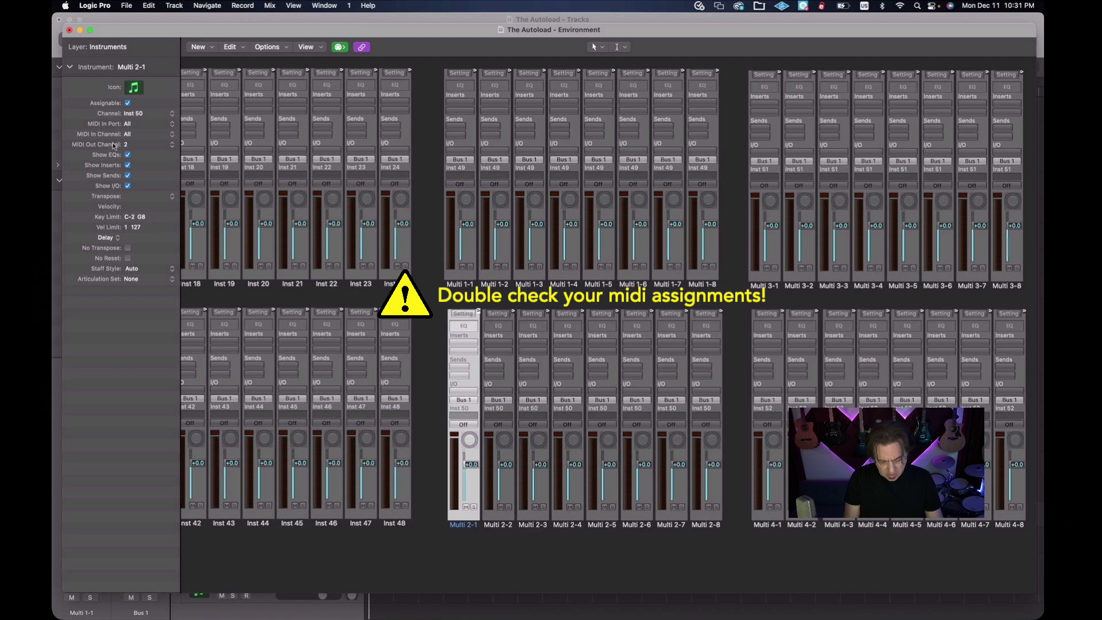
click(167, 144)
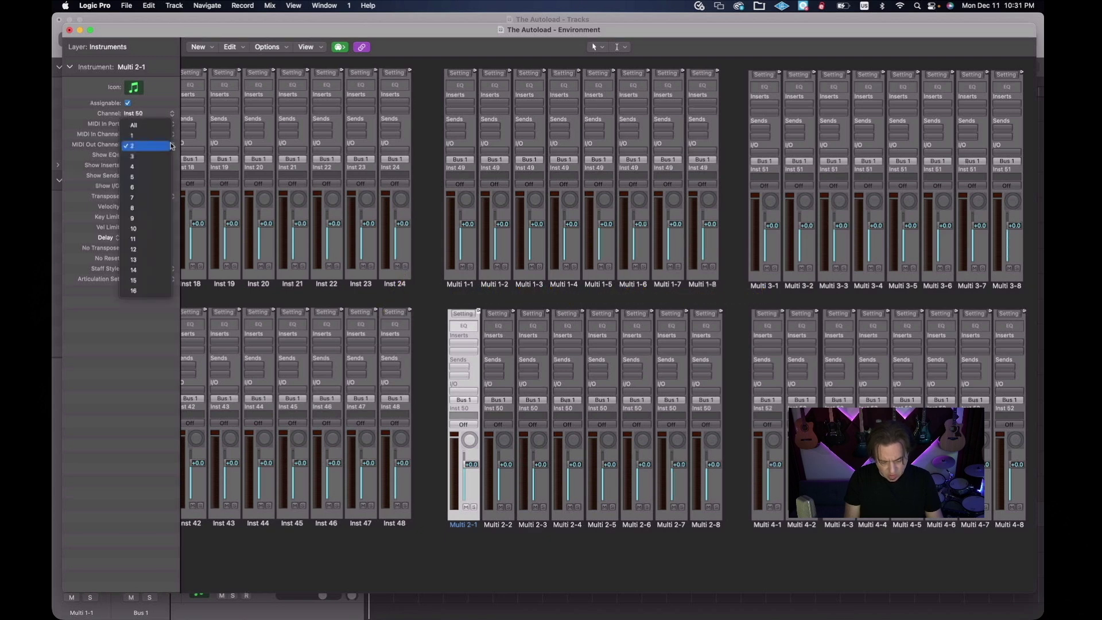
click(166, 126)
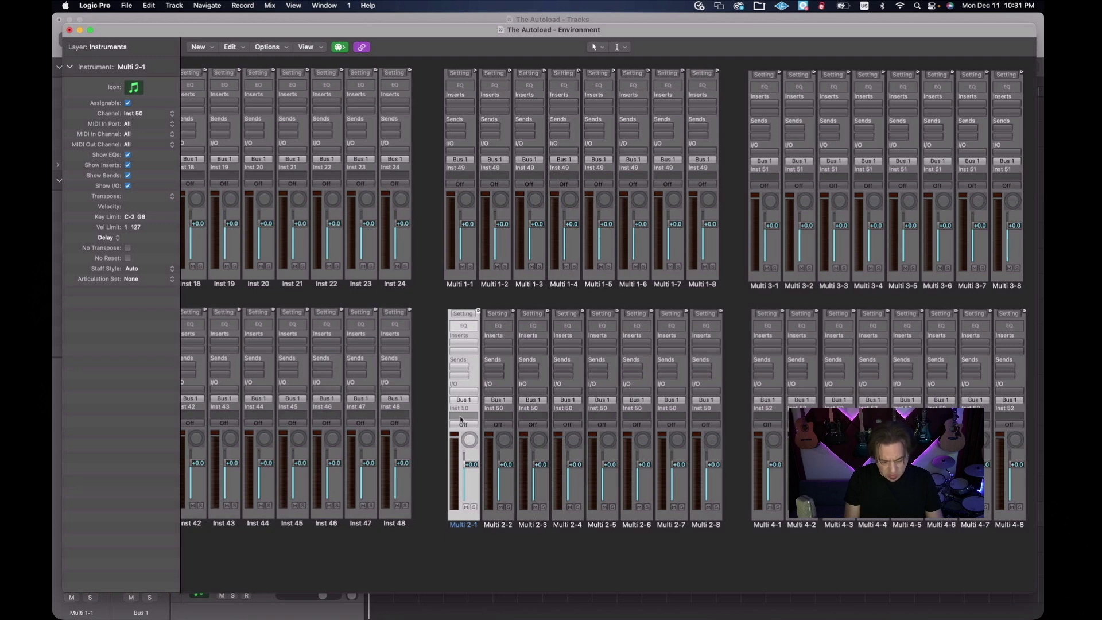
click(171, 137)
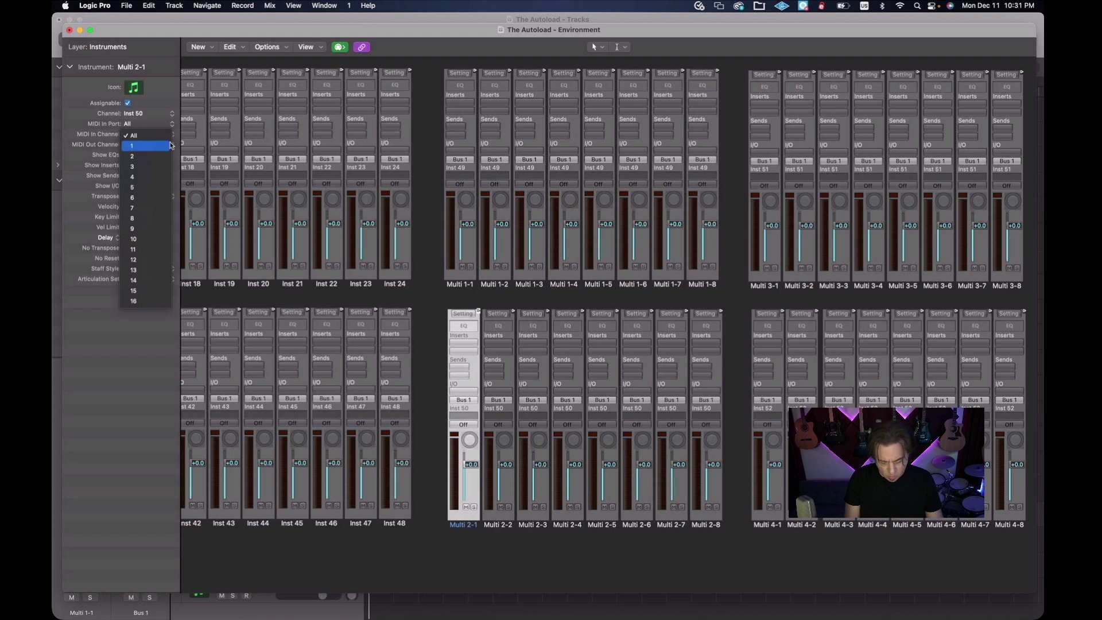
click(171, 146)
Check Multi 2-2's MIDI channel settings and set the MIDI Out Channel of Multi 2-3 and Multi 2-4 to All
click(504, 527)
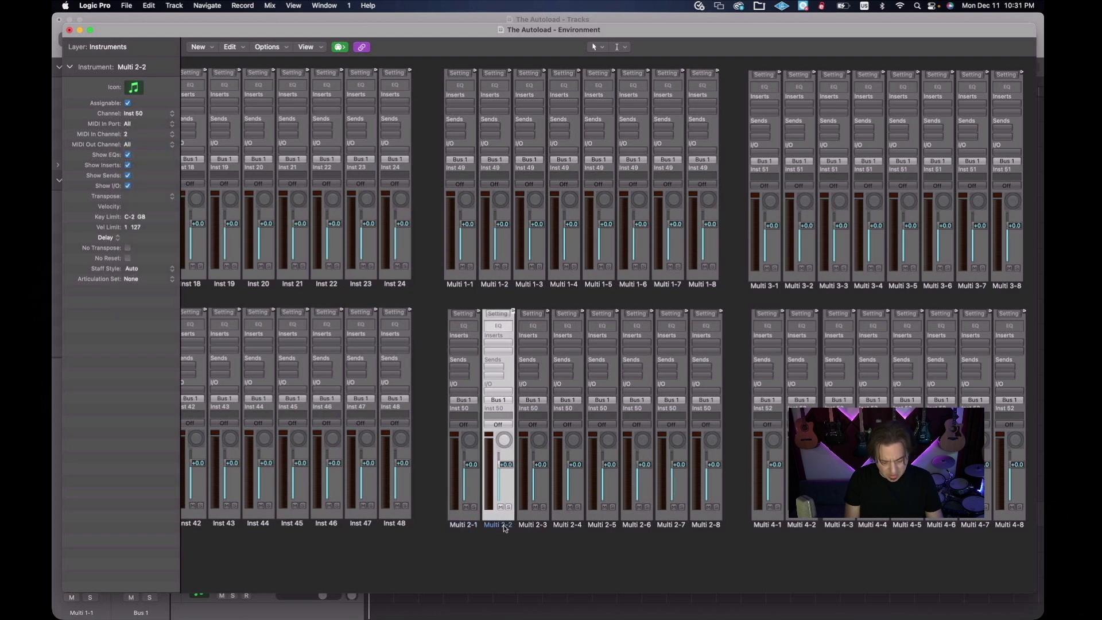
click(531, 527)
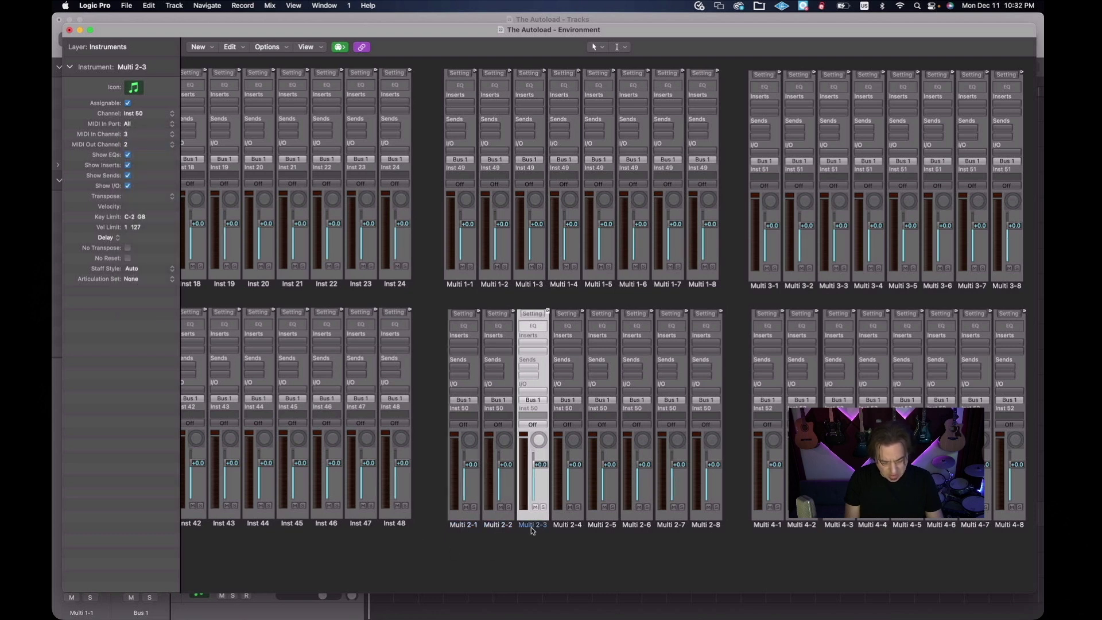
click(172, 144)
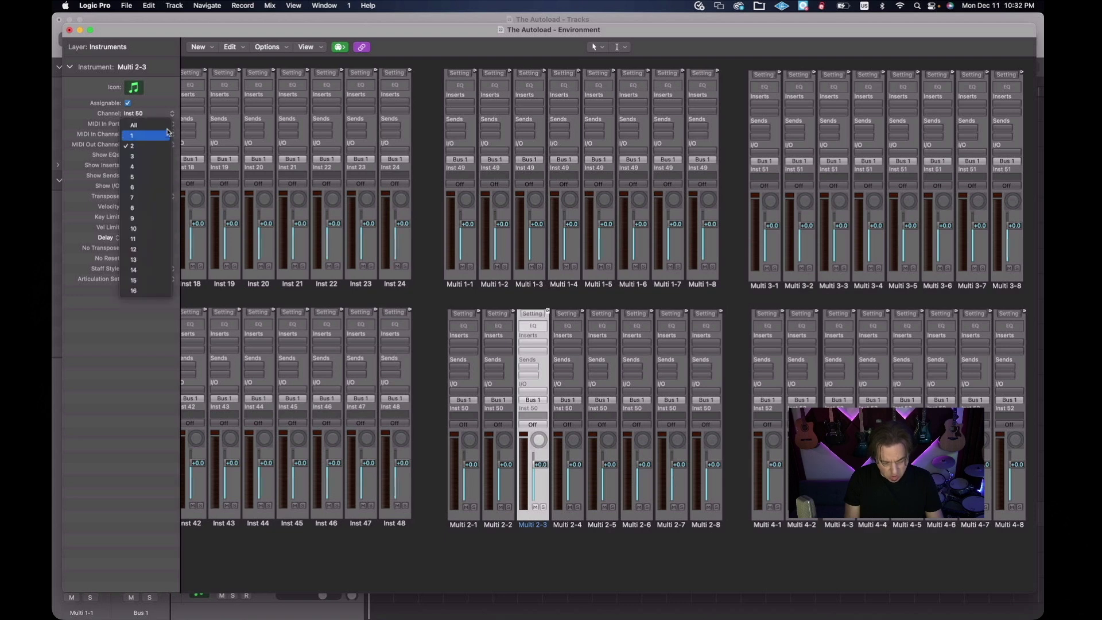
click(149, 125)
click(566, 526)
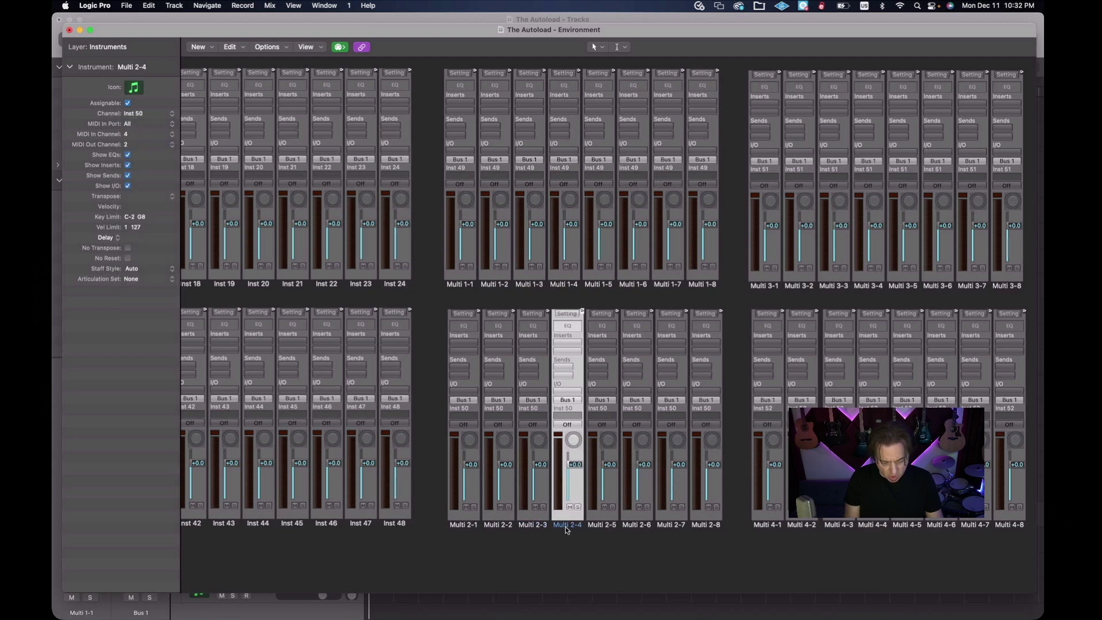
click(172, 145)
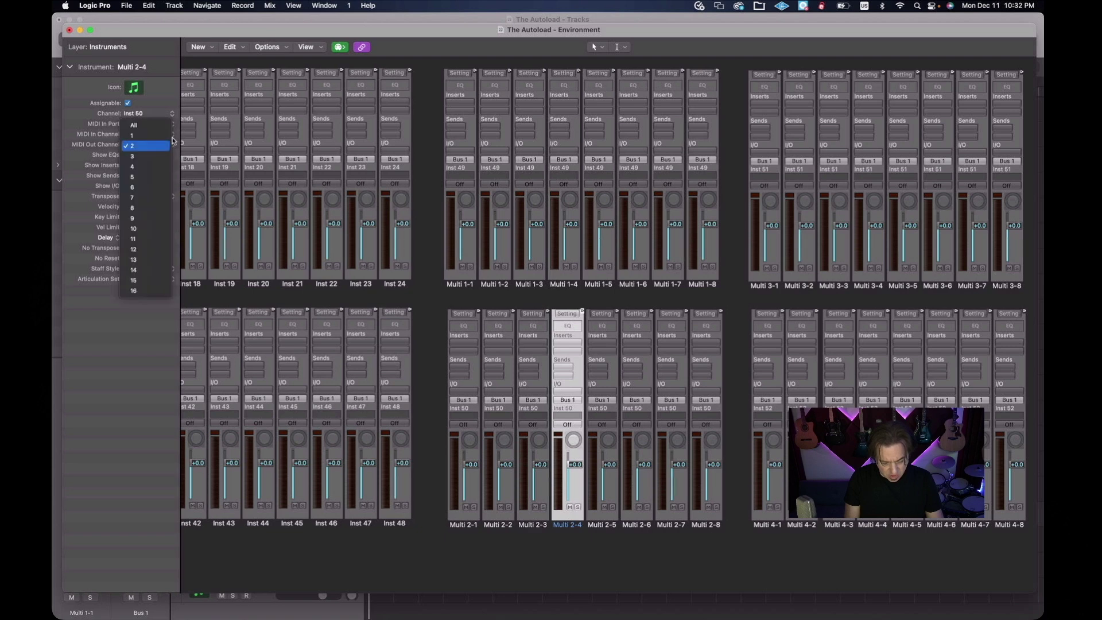
click(149, 125)
Set the MIDI Out Channel of Multi 2-5, Multi 2-6 and Multi 2-7 to All
click(604, 526)
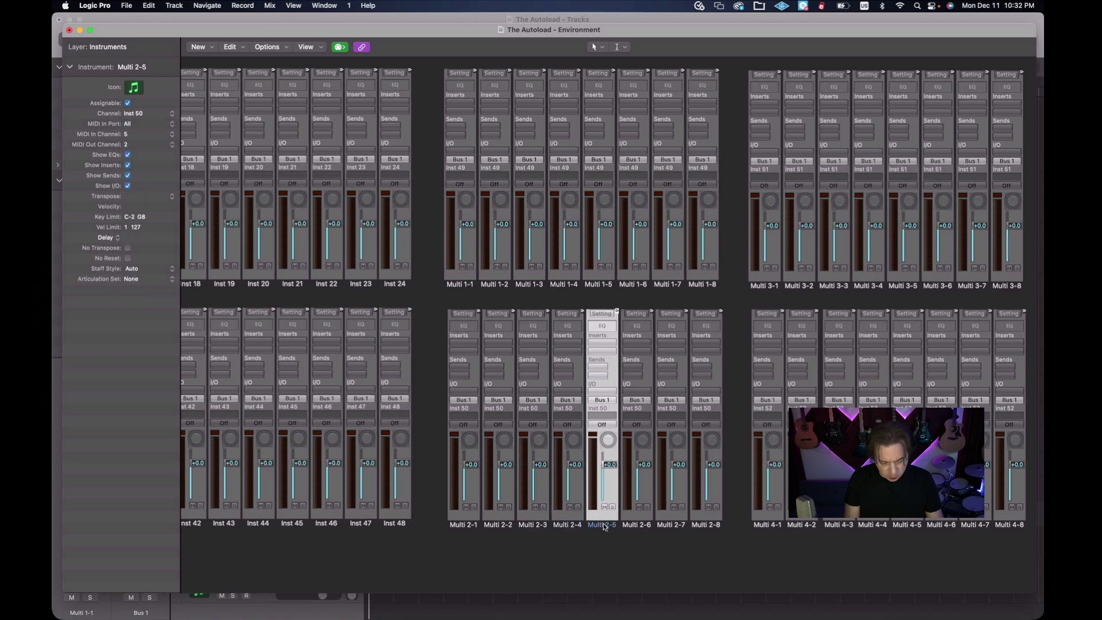
click(172, 144)
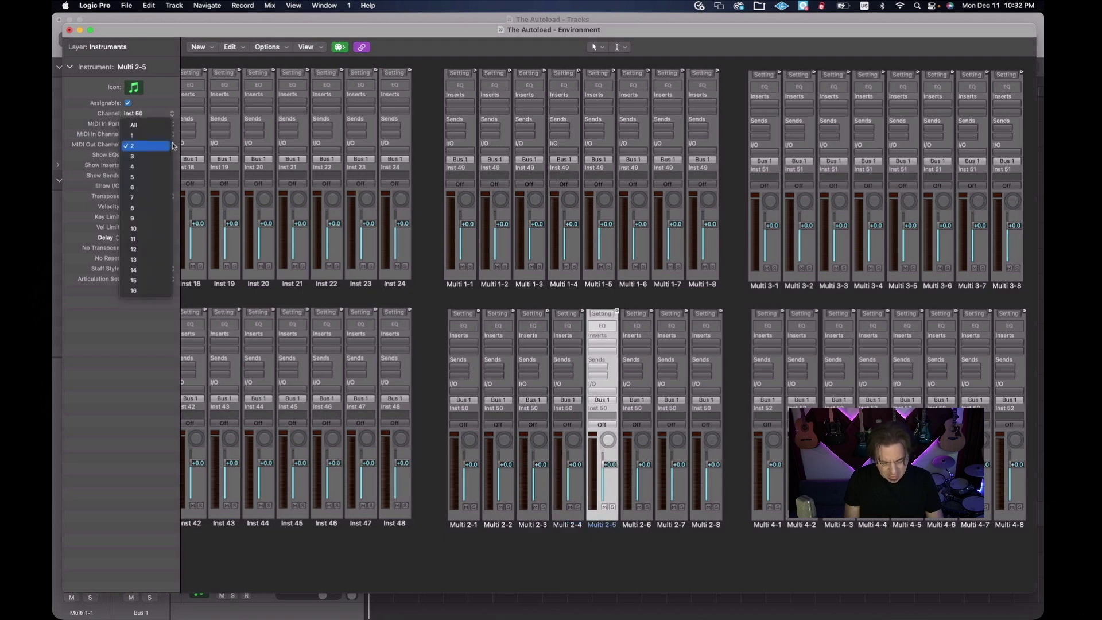
click(149, 125)
click(636, 527)
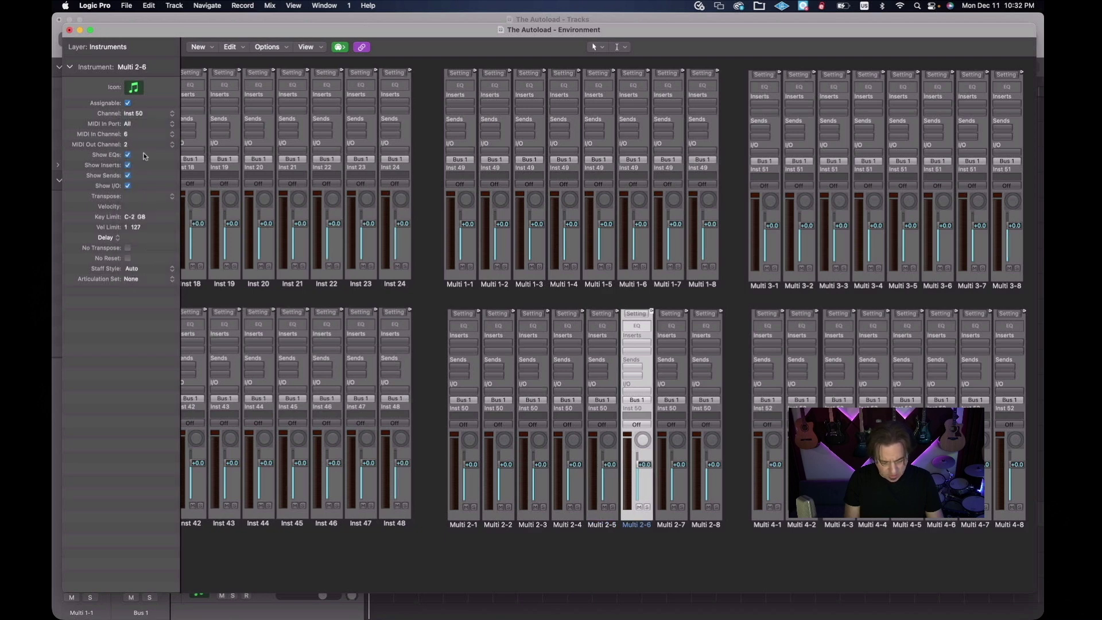
click(173, 145)
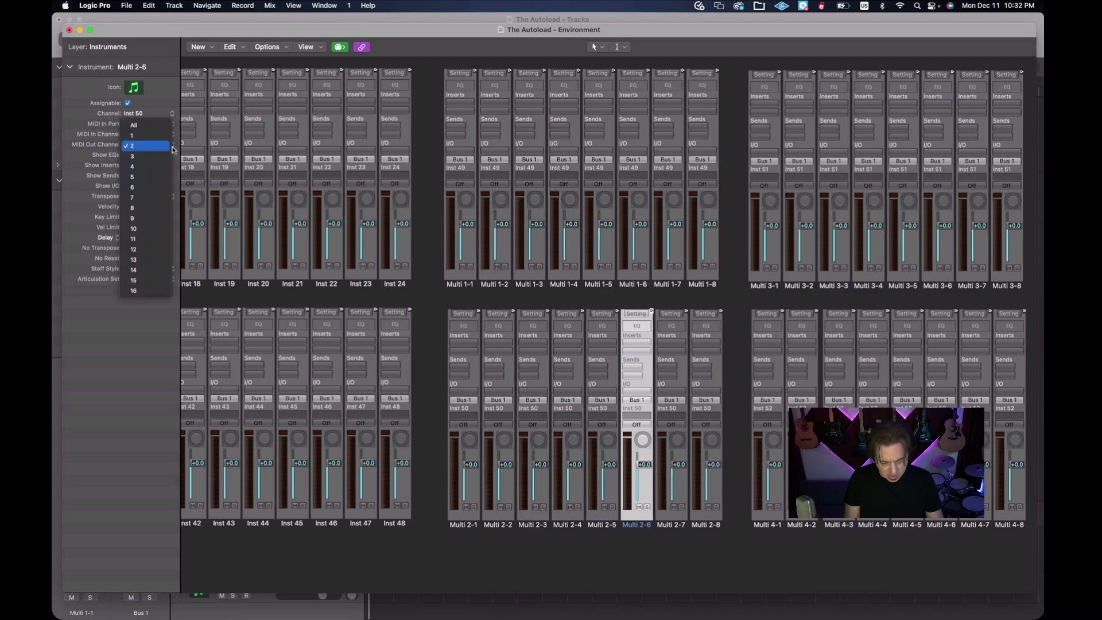
click(149, 125)
click(669, 526)
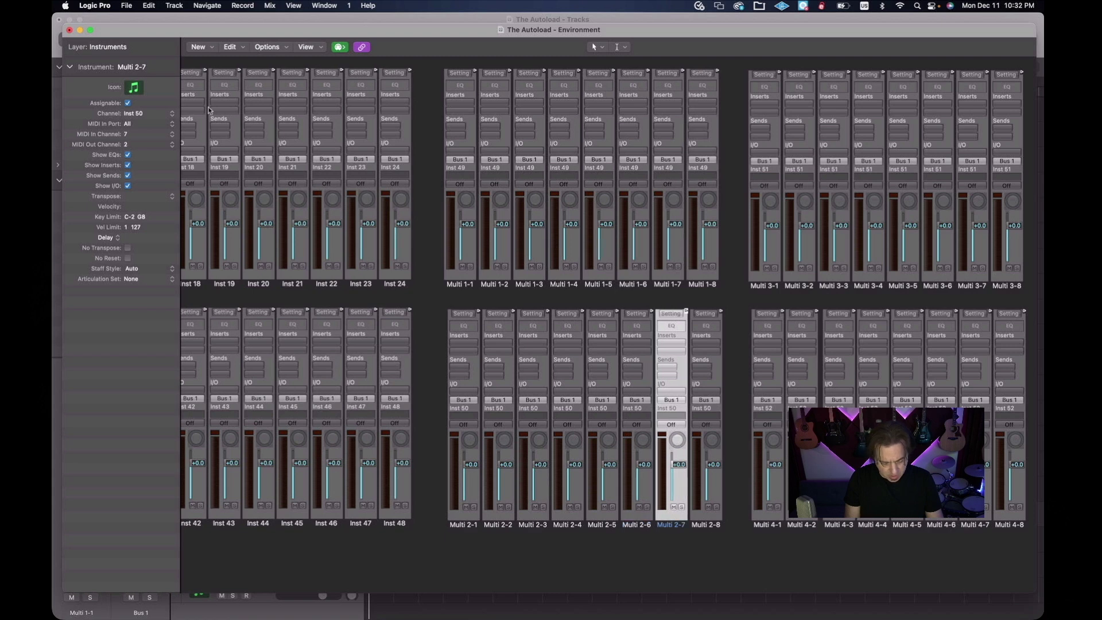
click(171, 150)
click(149, 125)
Check the MIDI channel settings of Multi 3-6 through Multi 3-8 and set Multi 3-1's MIDI In Channel to 1
click(948, 287)
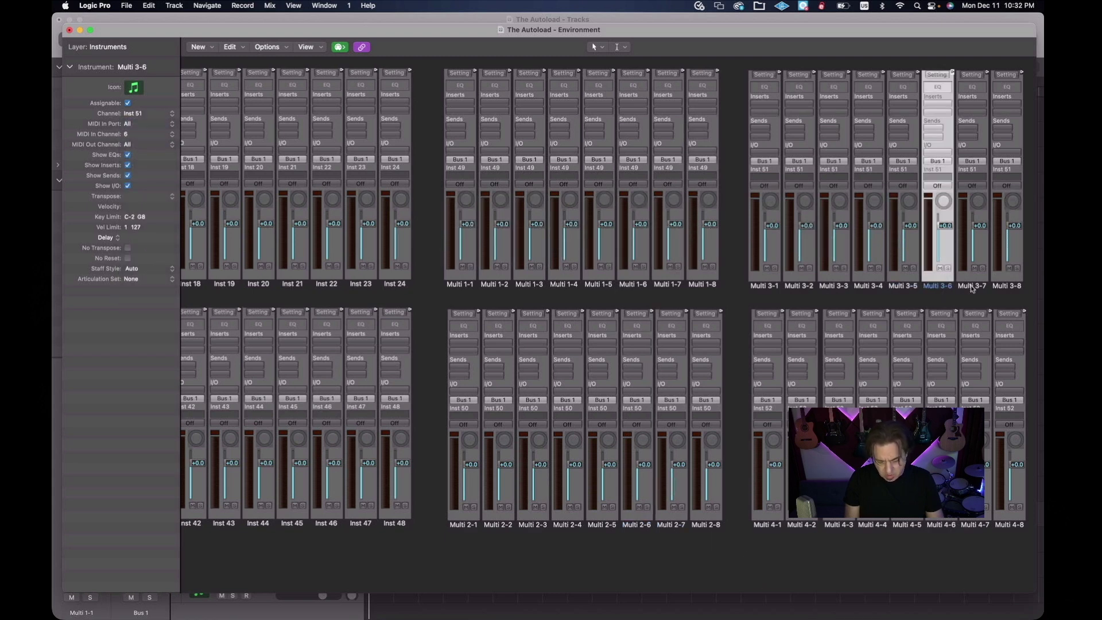
click(973, 287)
click(1010, 287)
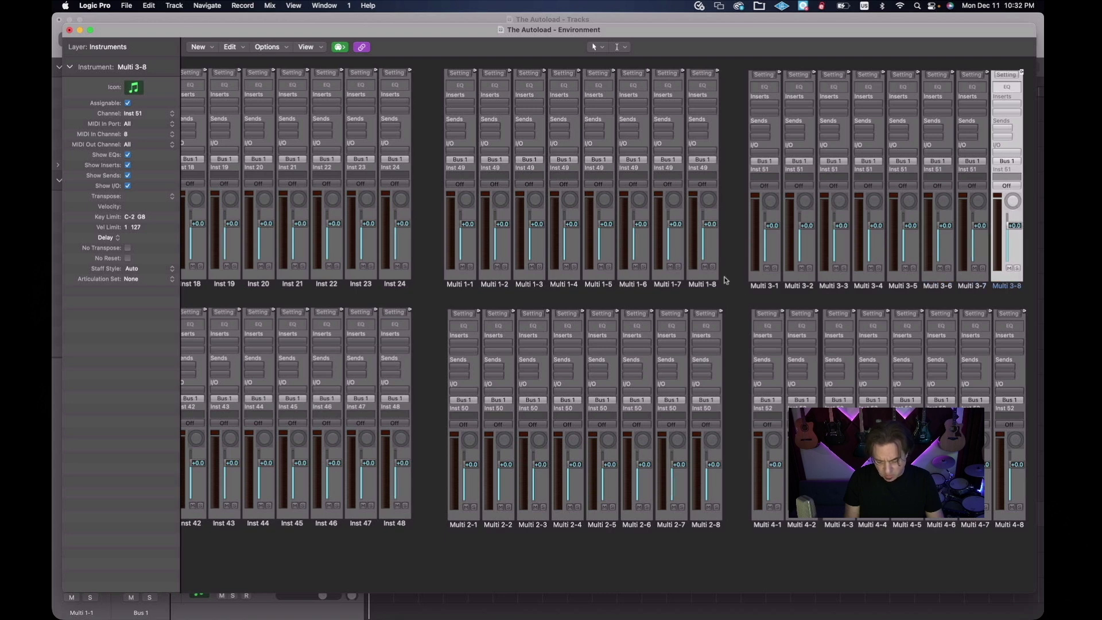
click(765, 287)
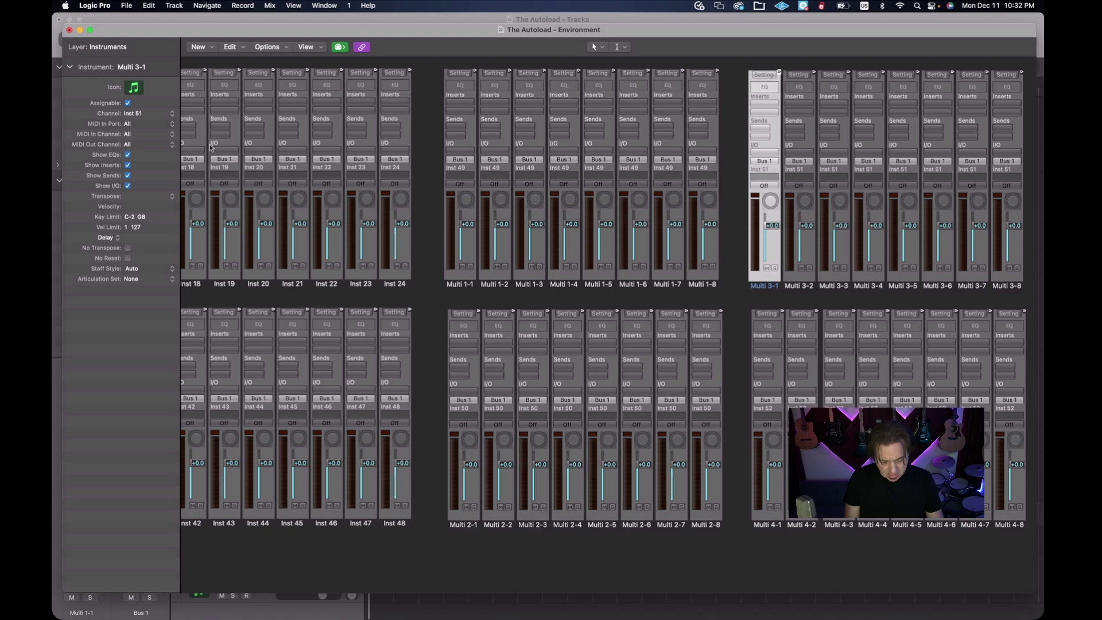
click(172, 135)
click(166, 145)
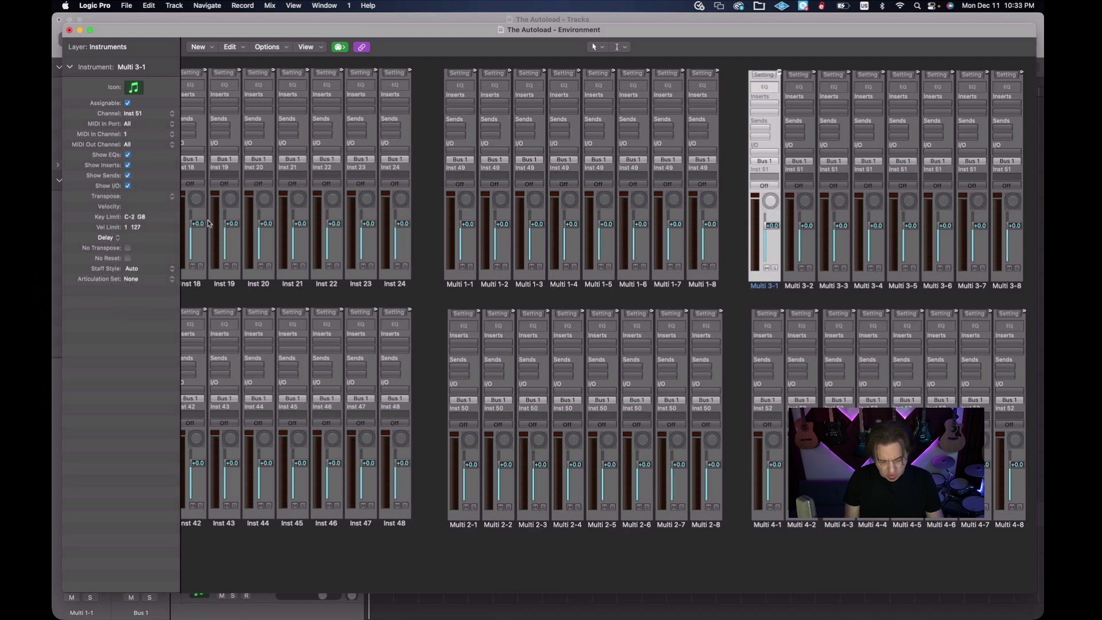
Set Multi 4-1's MIDI In Channel to 1 and the MIDI Out Channel of Multi 4-2 through Multi 4-8 to All
click(769, 526)
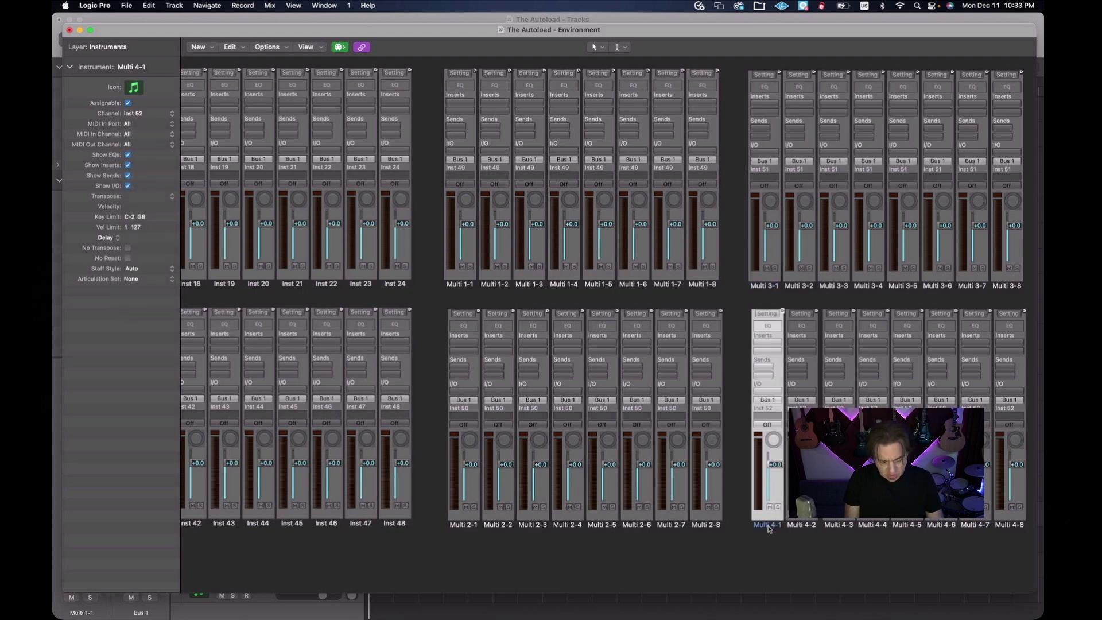
drag(805, 534, 1008, 492)
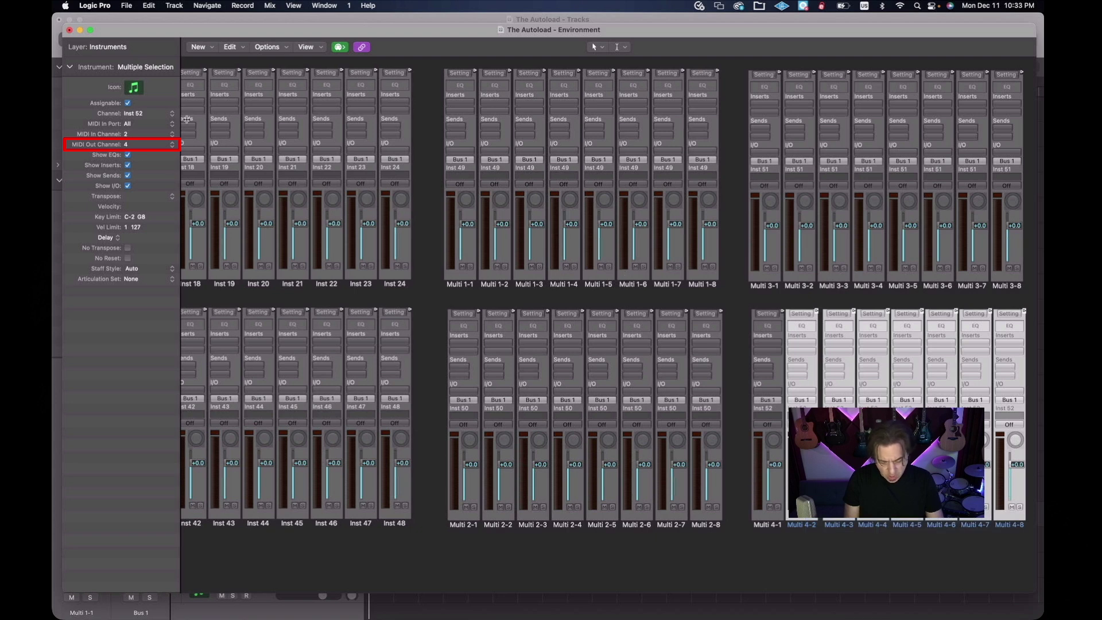
click(175, 144)
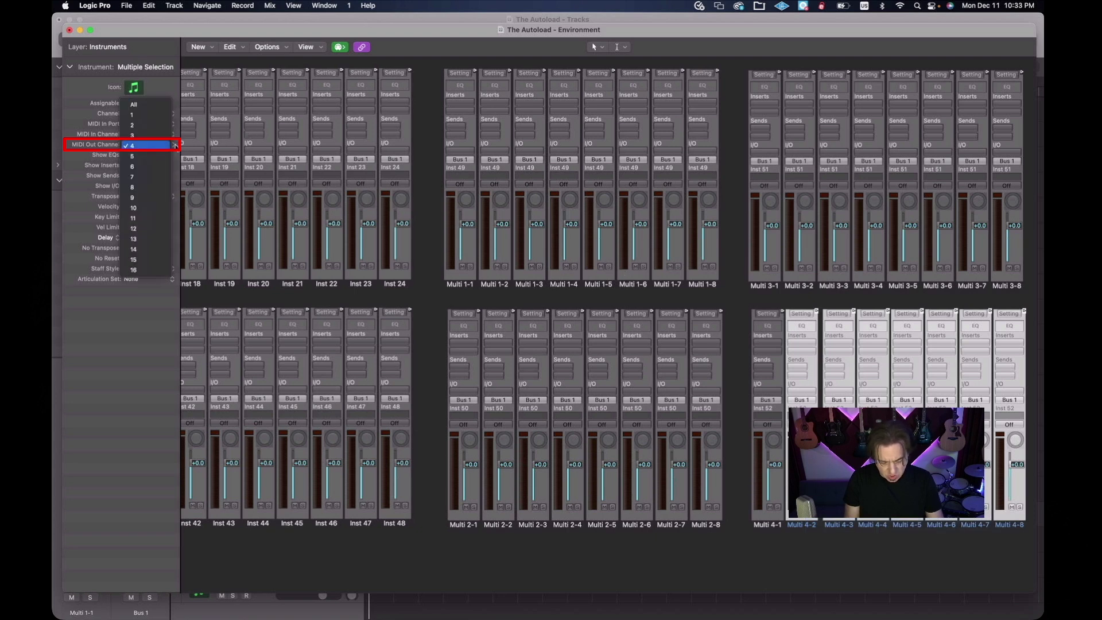
click(162, 111)
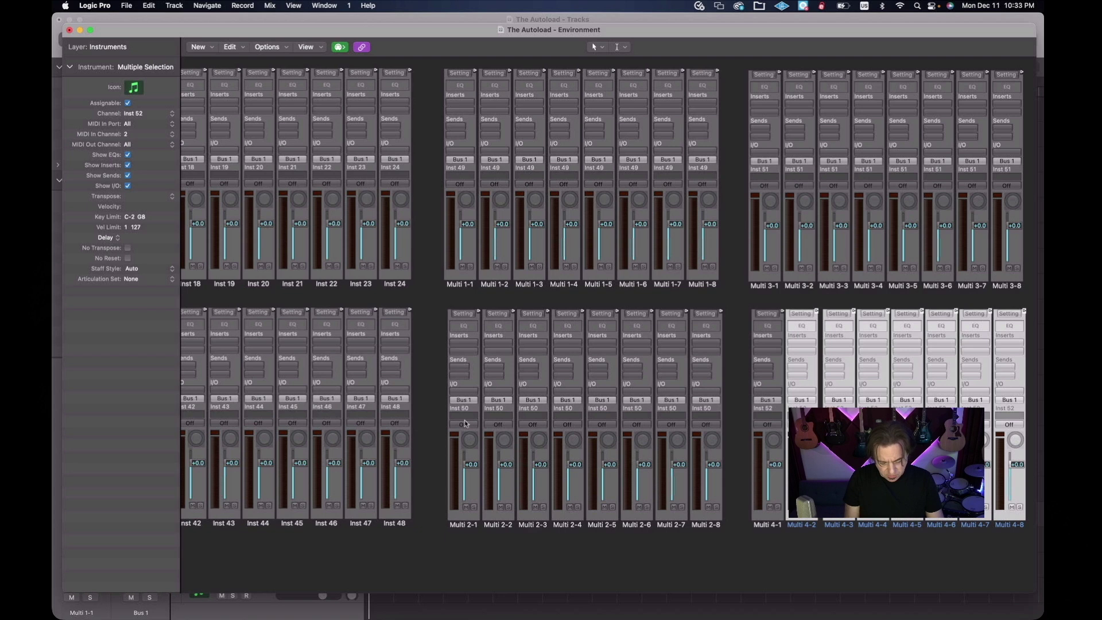
Check the MIDI channel settings of the strips from Multi 4-4 to Multi 4-8 and close the Environment window
click(804, 547)
click(883, 528)
click(906, 525)
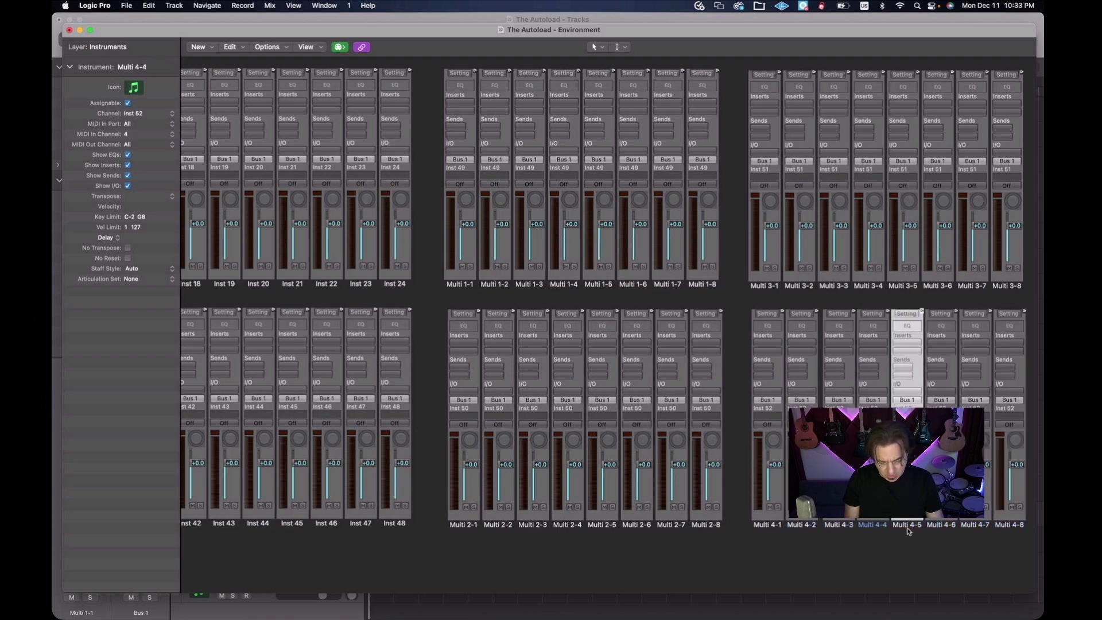
click(945, 529)
key(Right)
key(Right)
click(865, 560)
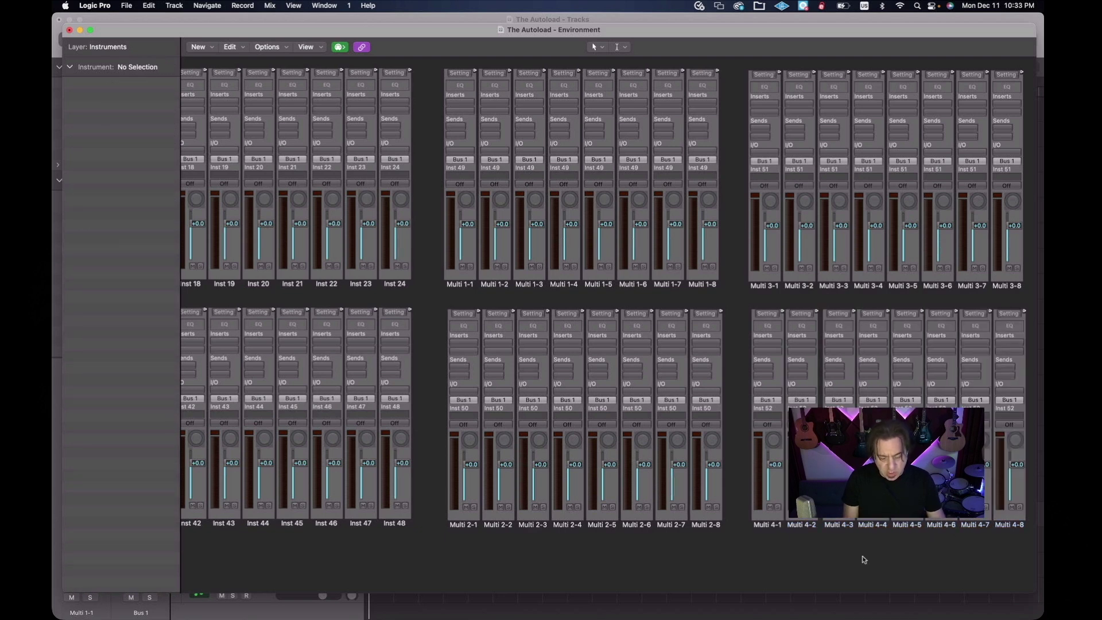
click(69, 30)
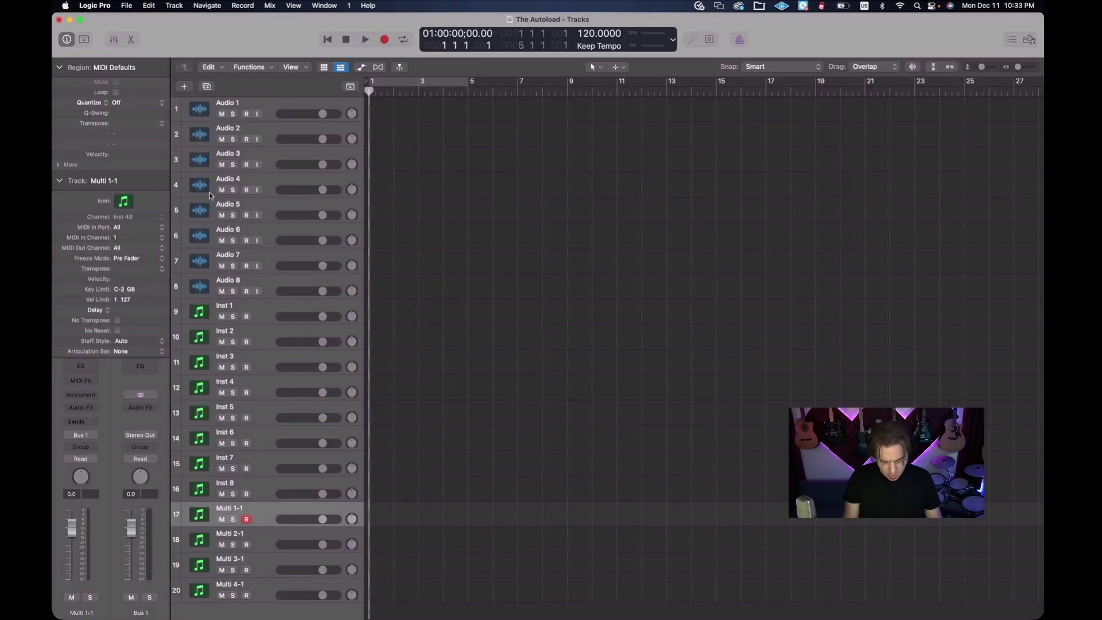
Review the track settings of Inst 1, Inst 8 and the four tracks Multi 1-1, 2-1, 3-1 and 4-1 in the Tracks window
click(273, 318)
click(267, 485)
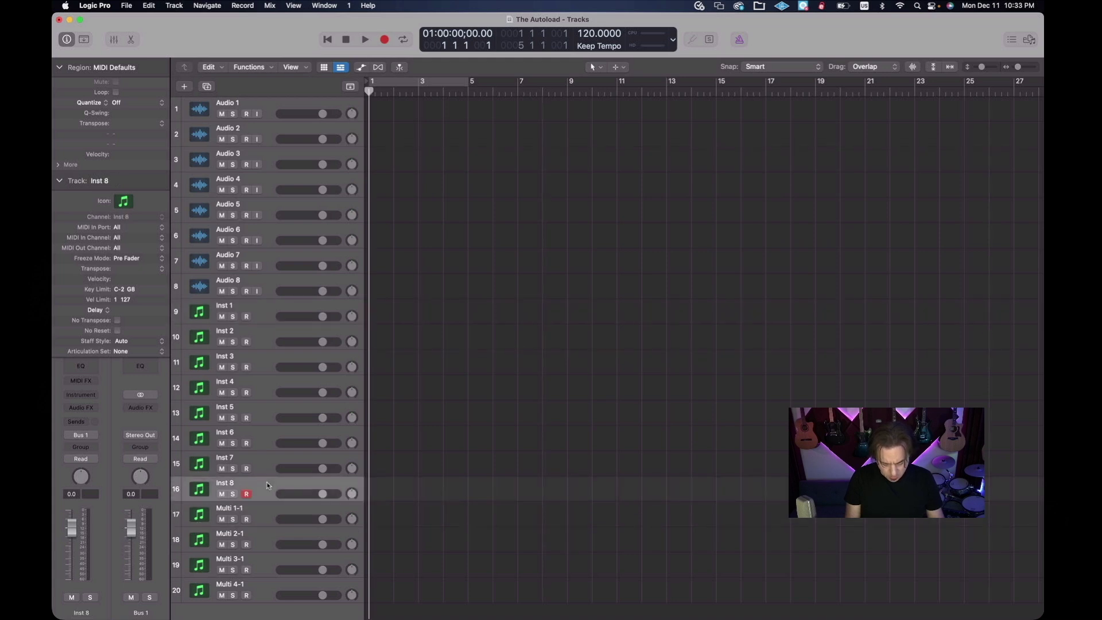
click(262, 513)
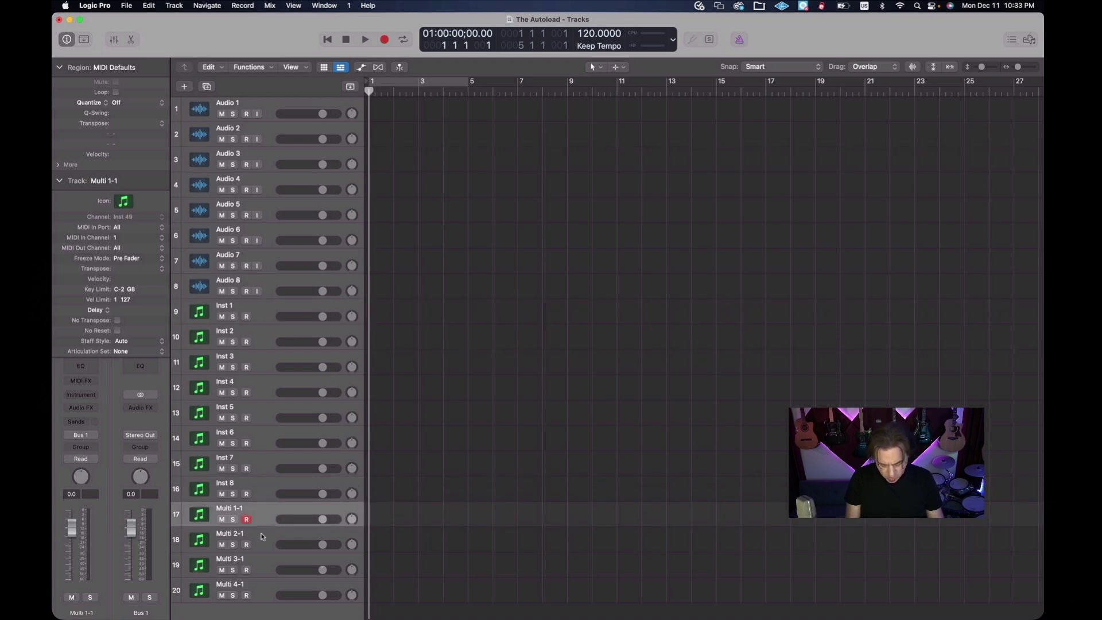
click(264, 537)
click(264, 569)
click(263, 594)
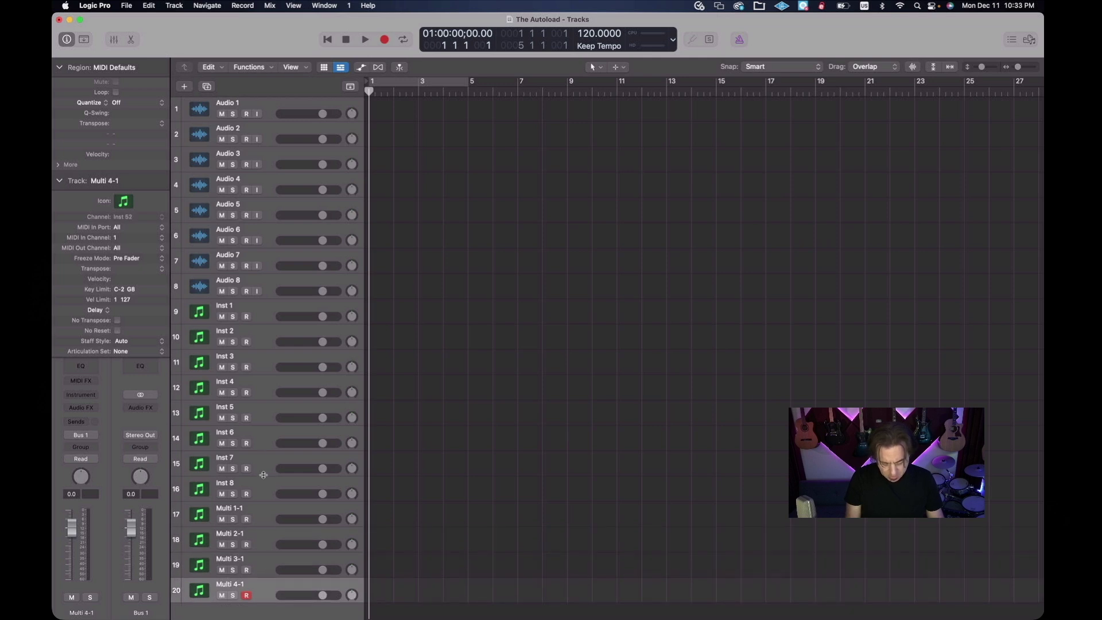
click(265, 521)
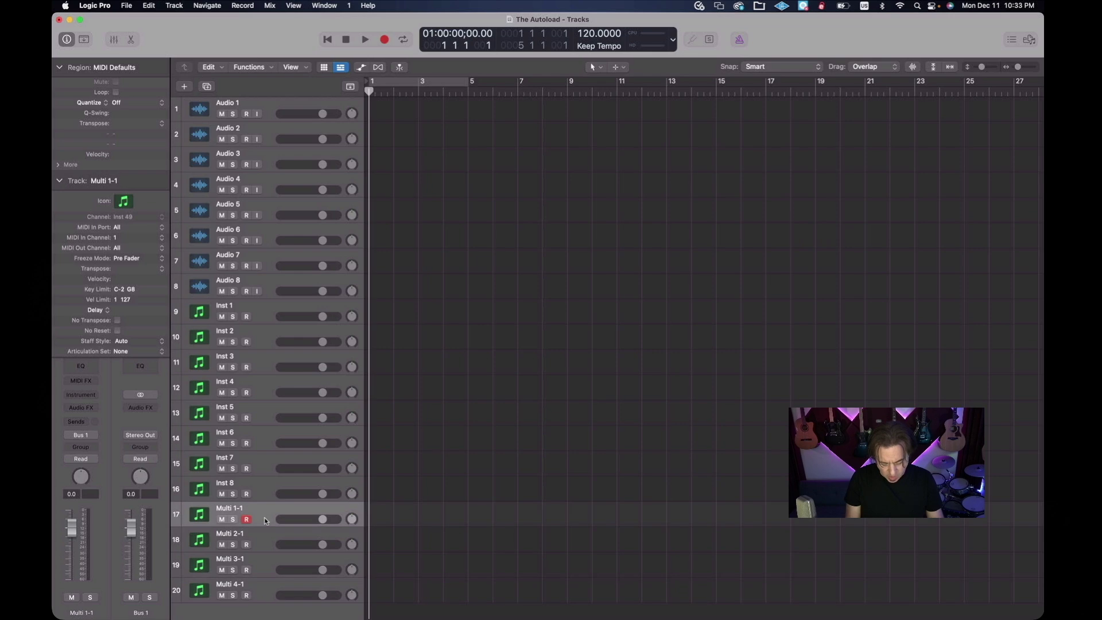
Reopen the Environment from the Inst 1 track, examine the Inst 8 through Inst 11 strips, and close the window
click(252, 314)
key(super+0)
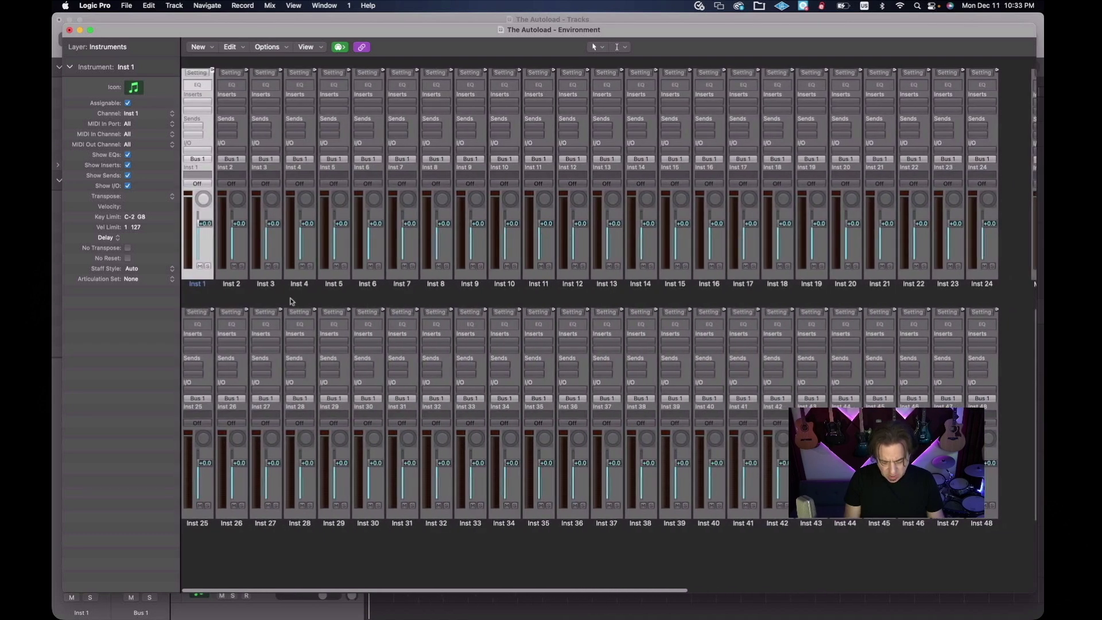
click(281, 301)
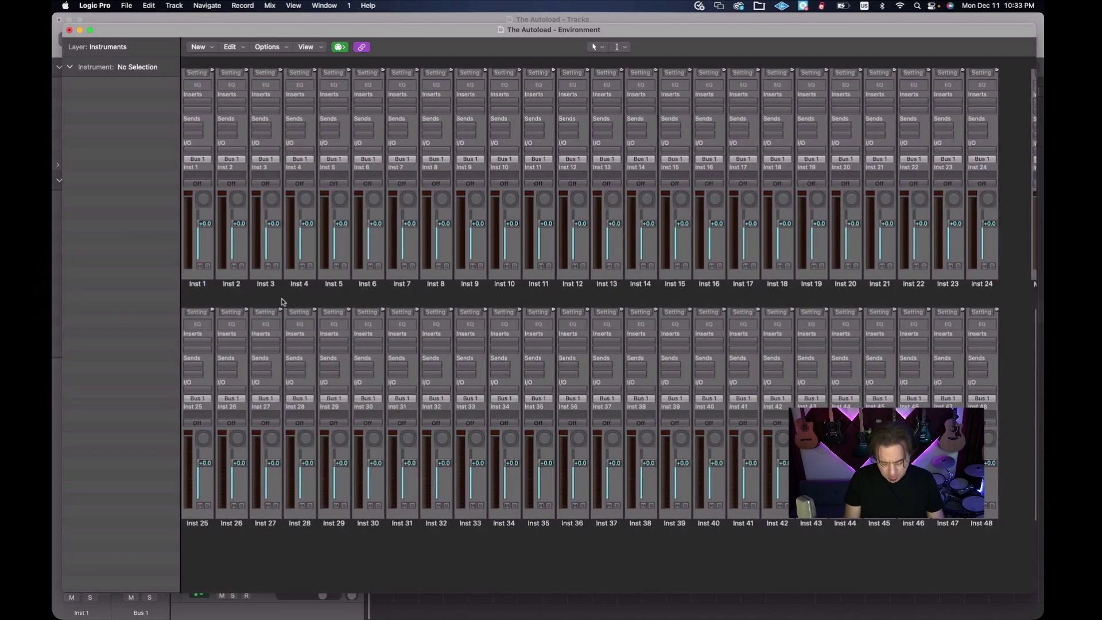
click(442, 285)
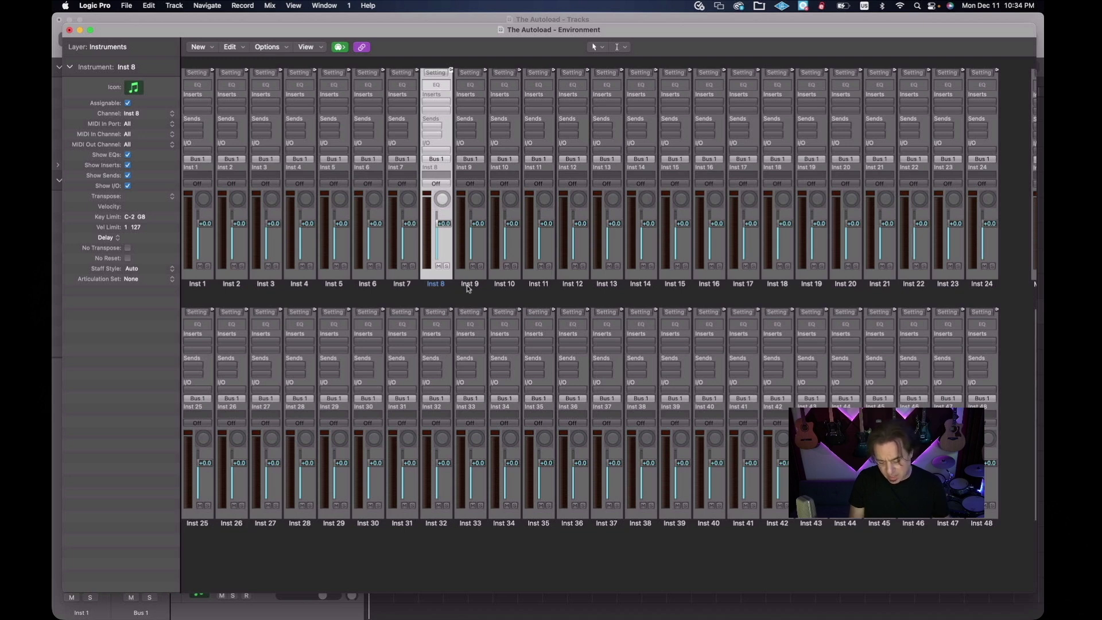
click(468, 288)
click(509, 285)
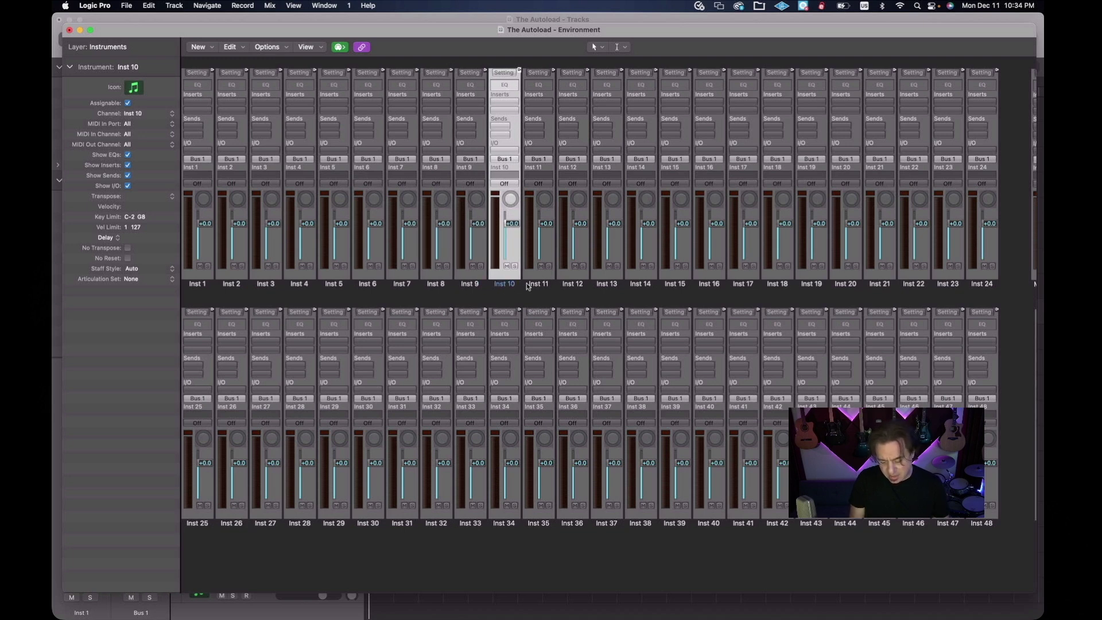
click(529, 285)
click(531, 299)
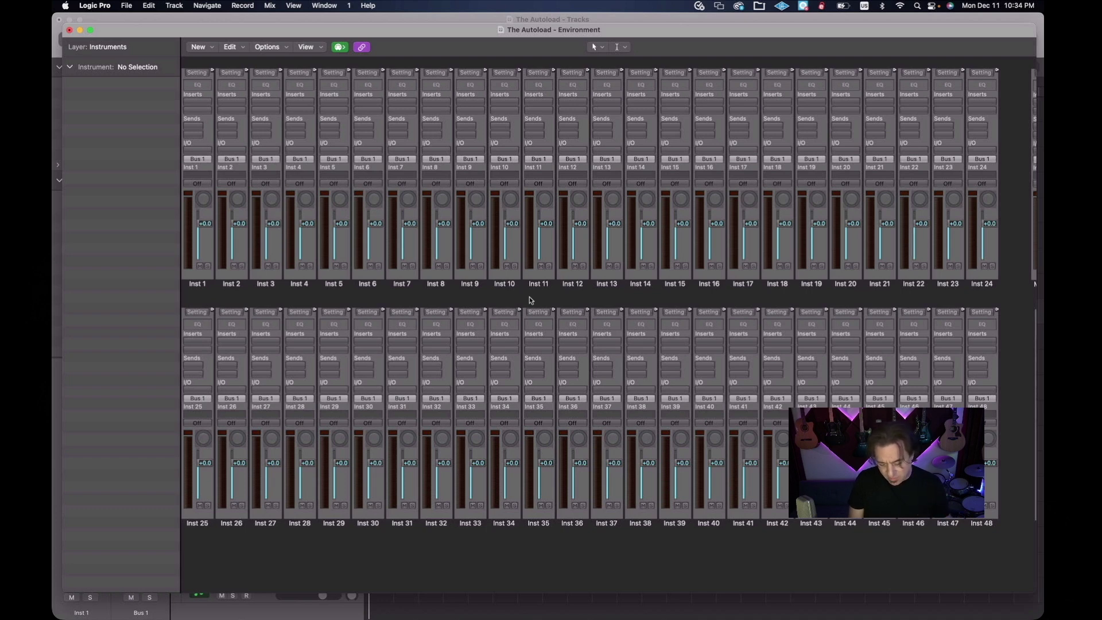
click(68, 29)
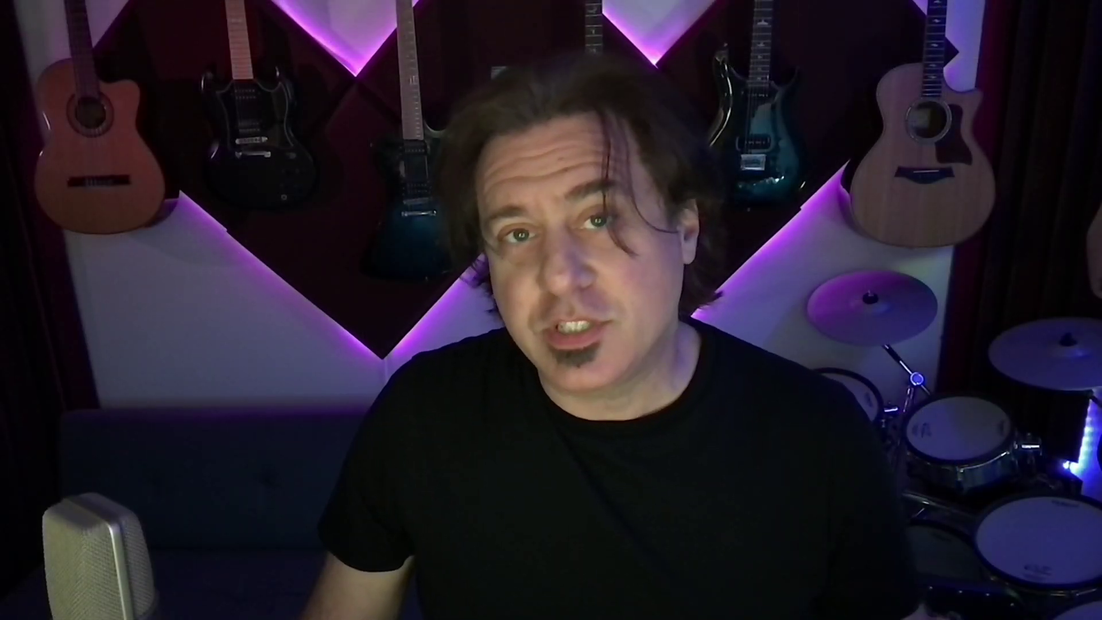